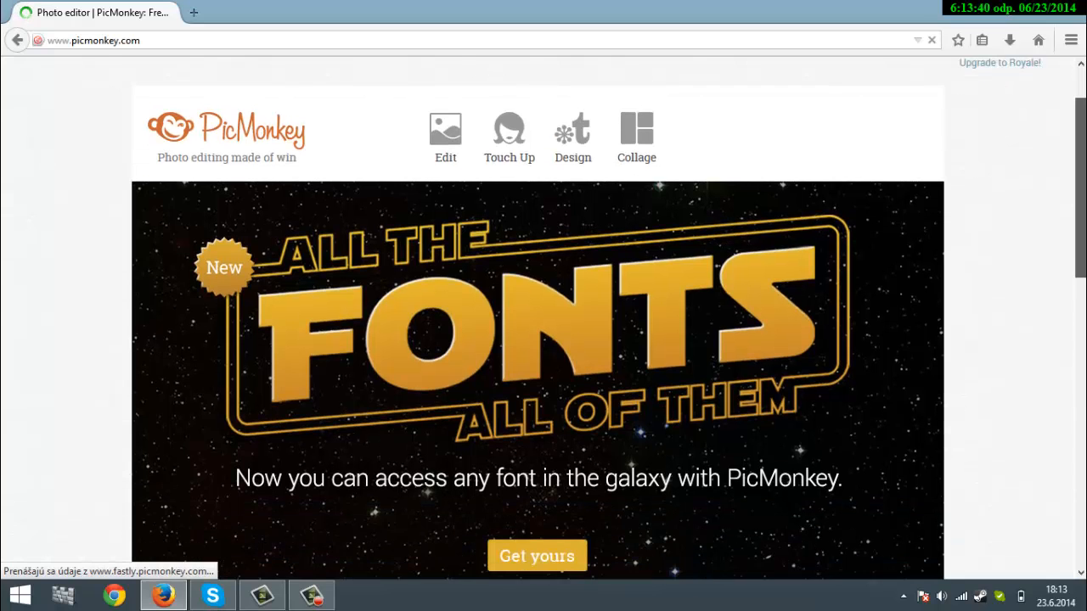
Start a new design with a plain white canvas (ffffff) and show the overlays
scroll(537, 319, "down", 3)
left_click(537, 491)
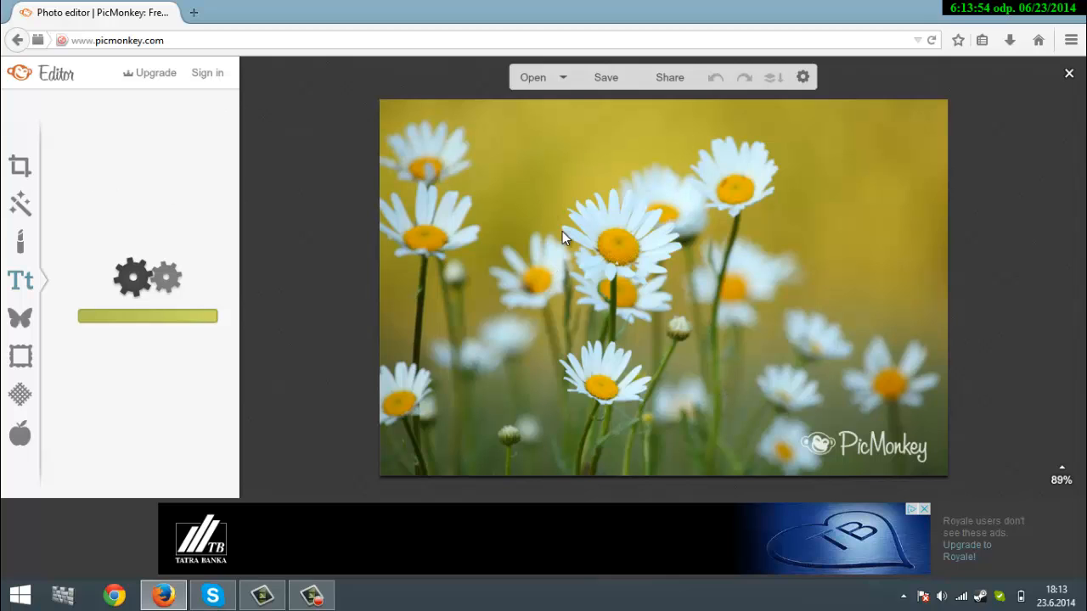
left_click(21, 169)
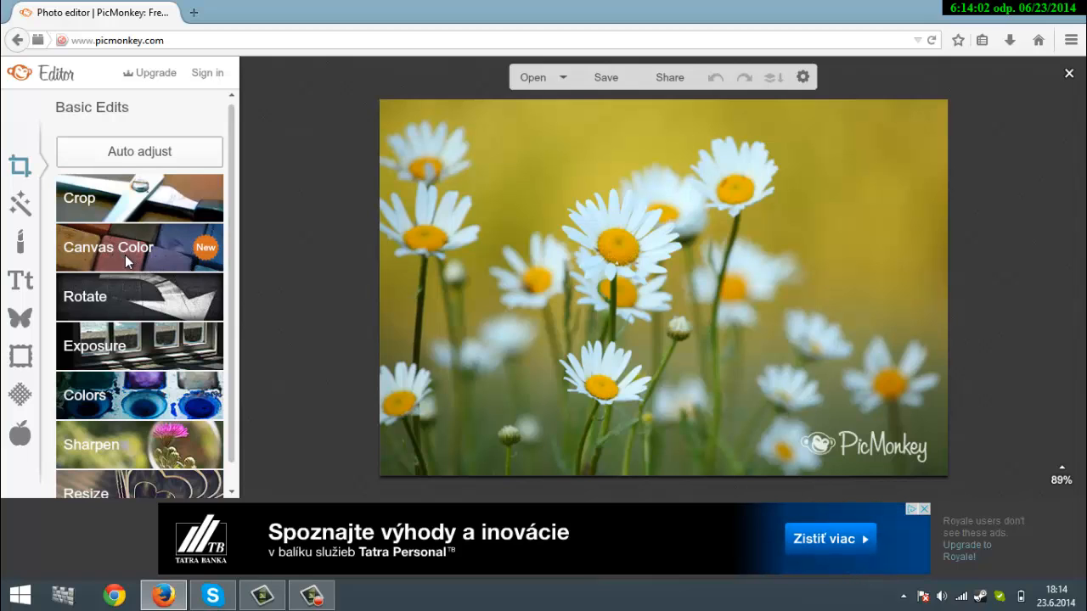
left_click(94, 255)
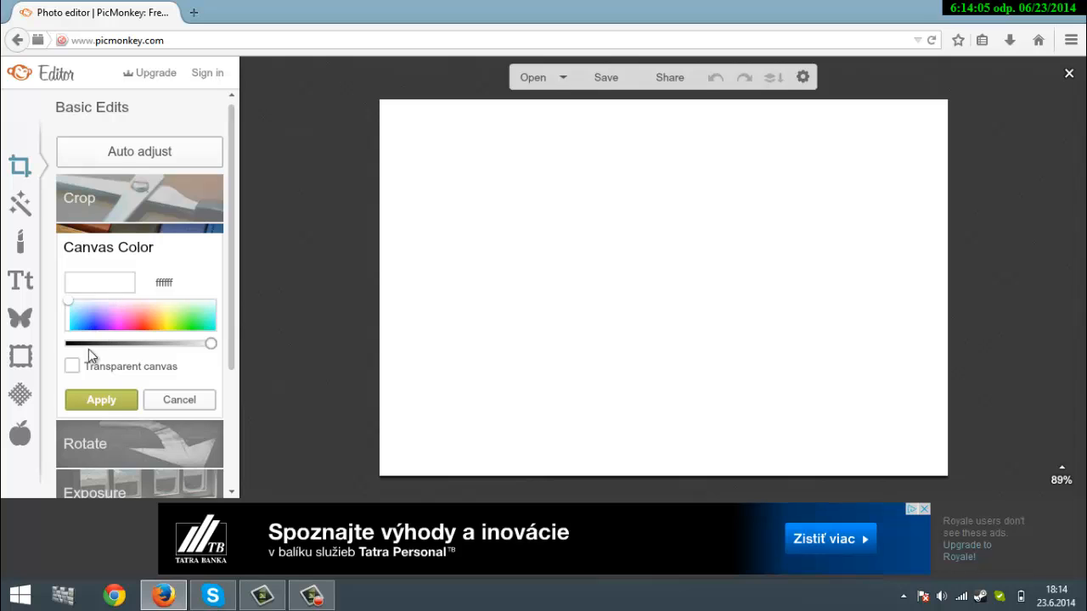
left_click(96, 404)
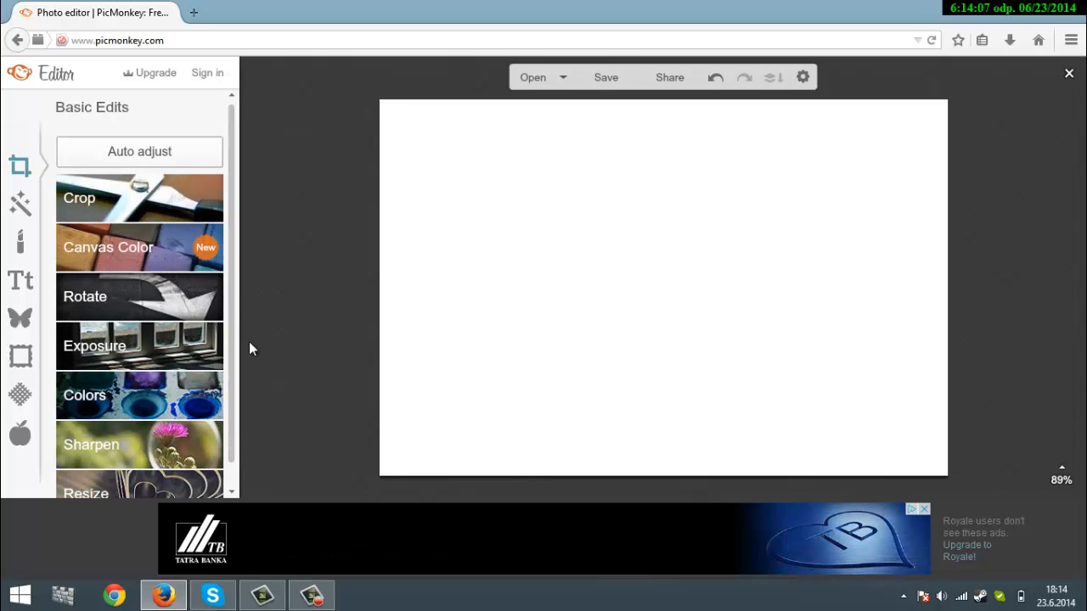
left_click(12, 332)
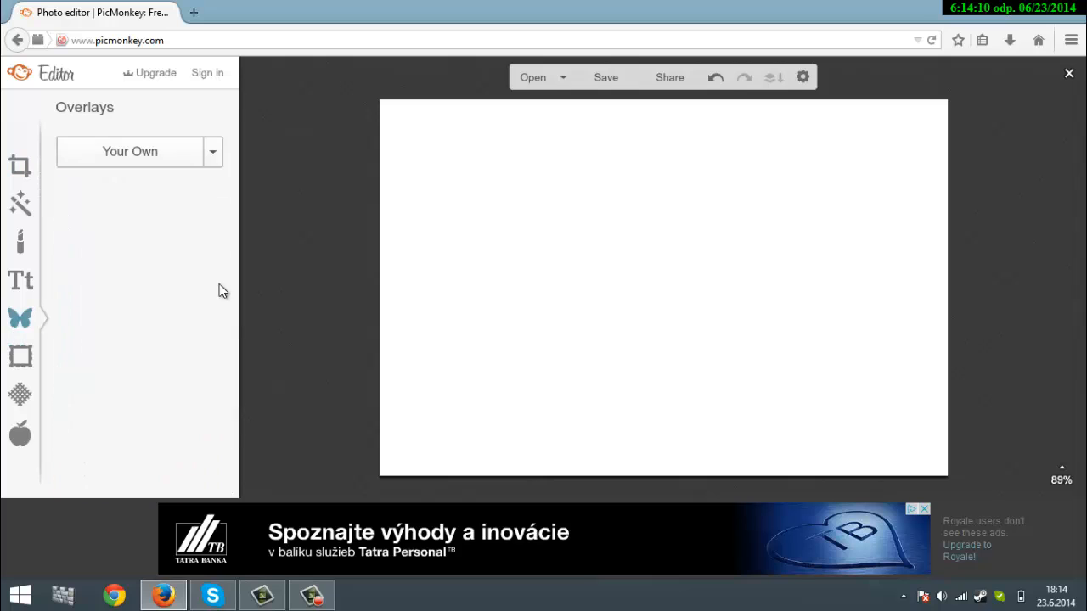
Search Google Images on google.sk for "minecraft skins" in a new browser tab
left_click(194, 12)
type("google.sk")
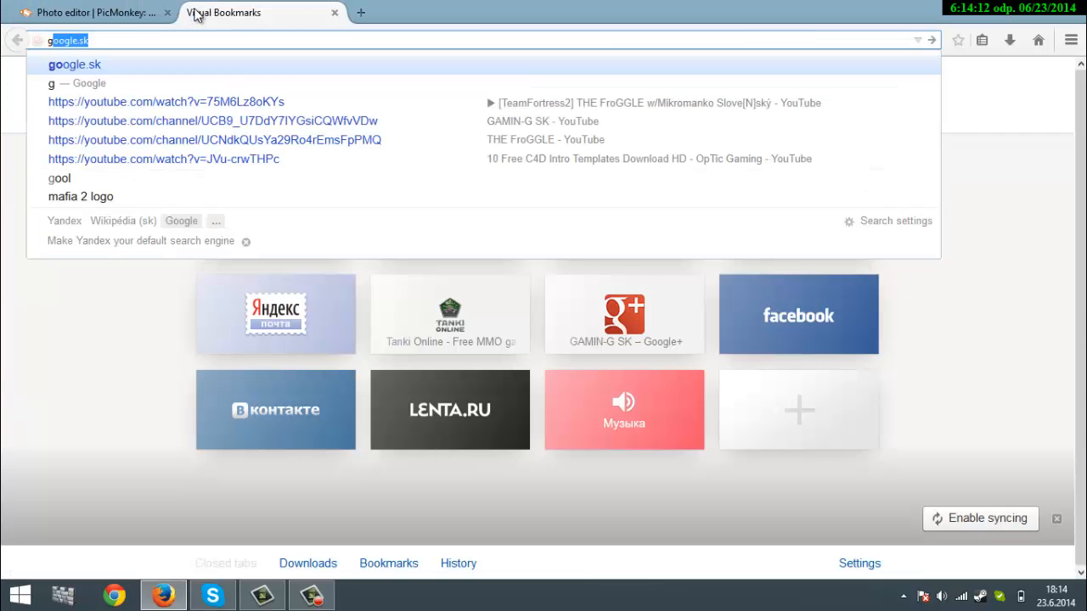
key("Return")
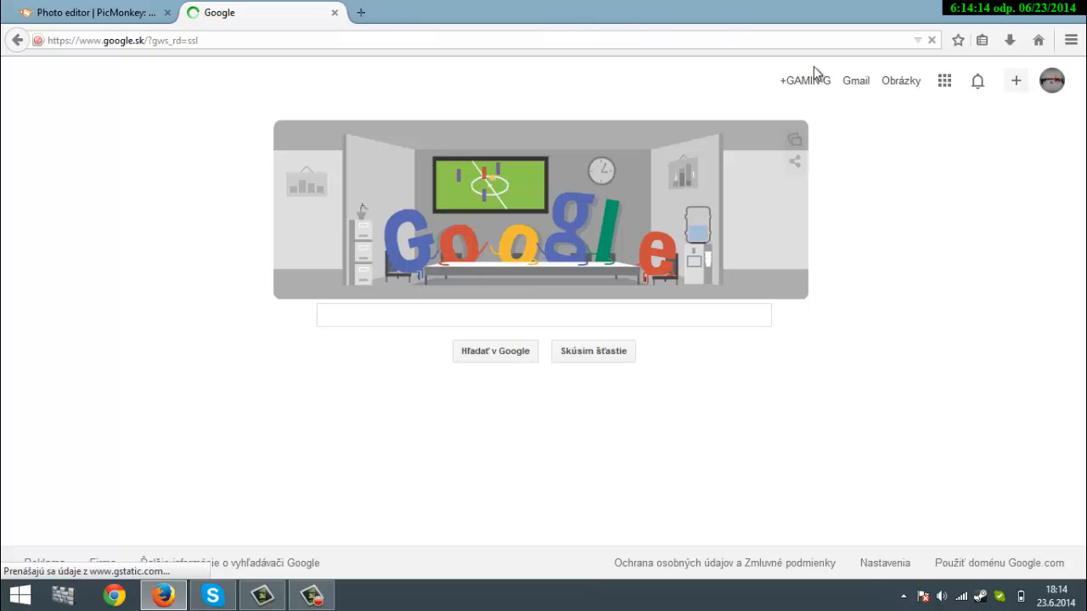
left_click(900, 82)
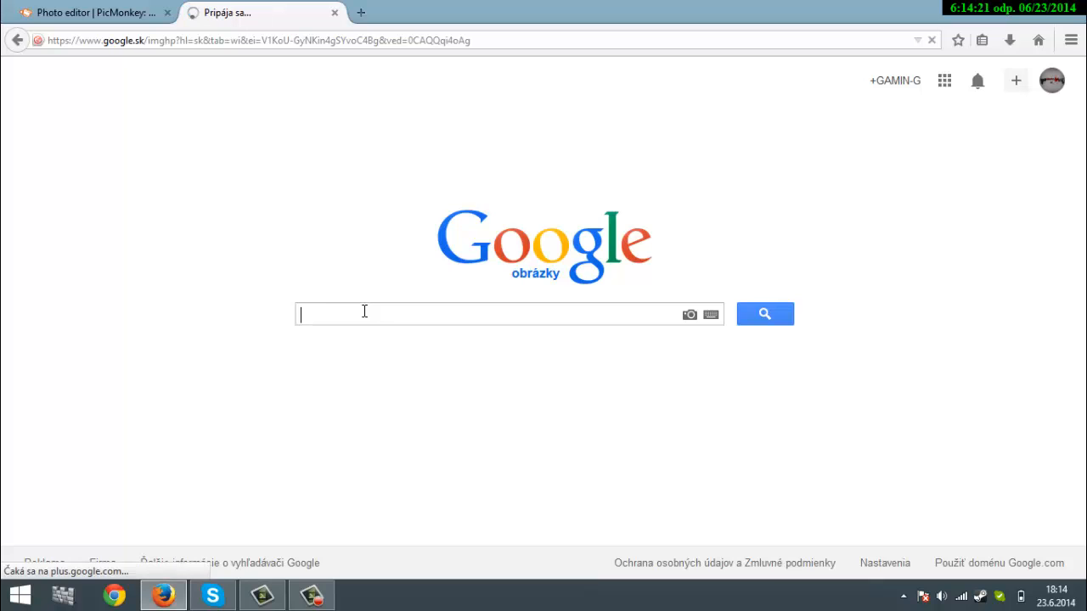
type("mine")
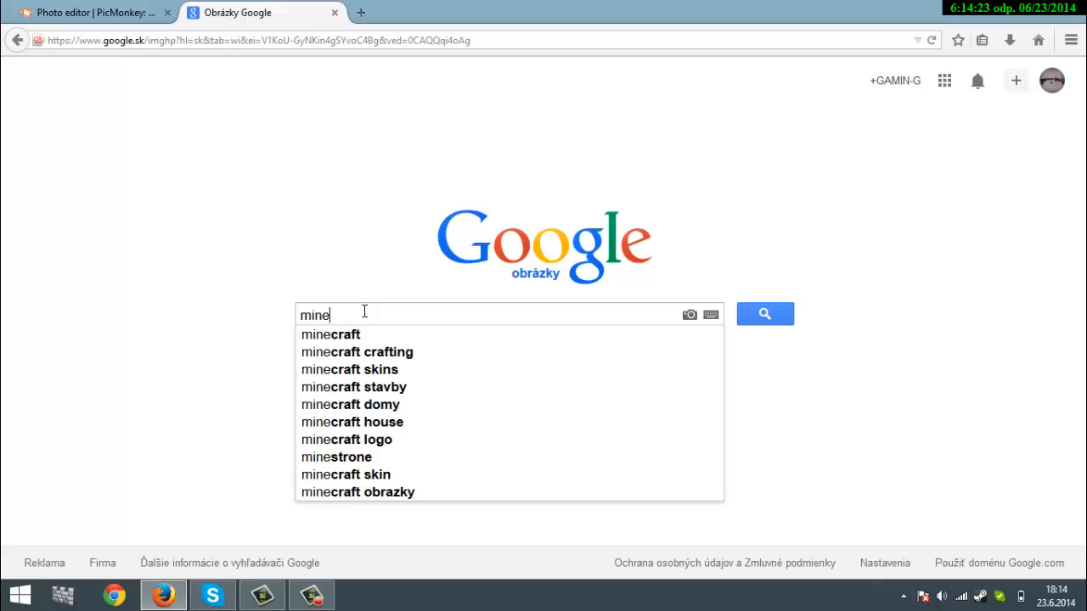
type("craft s")
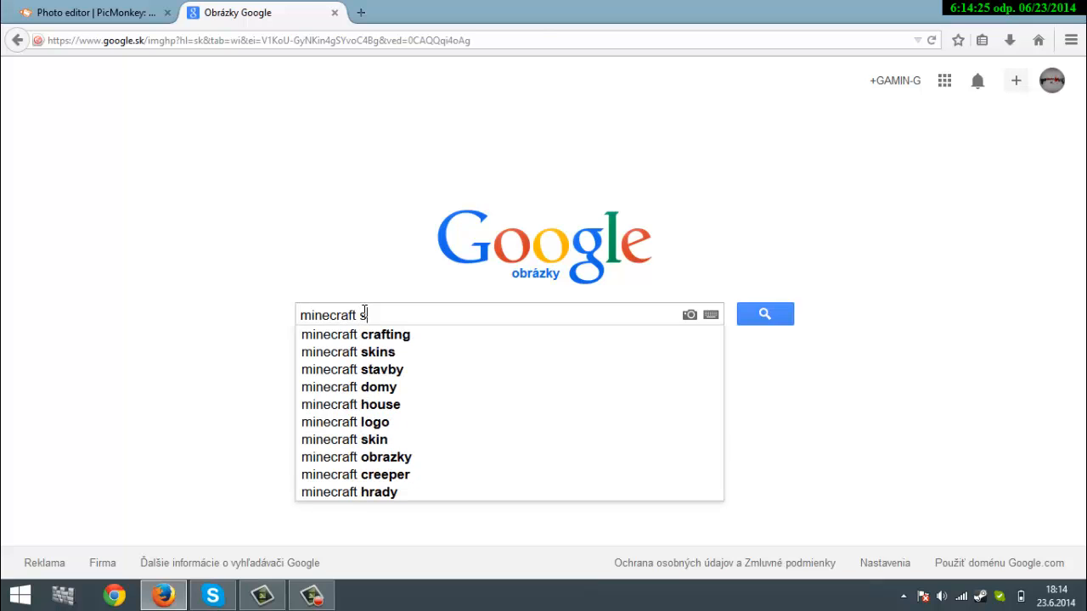
type("kins")
key("Return")
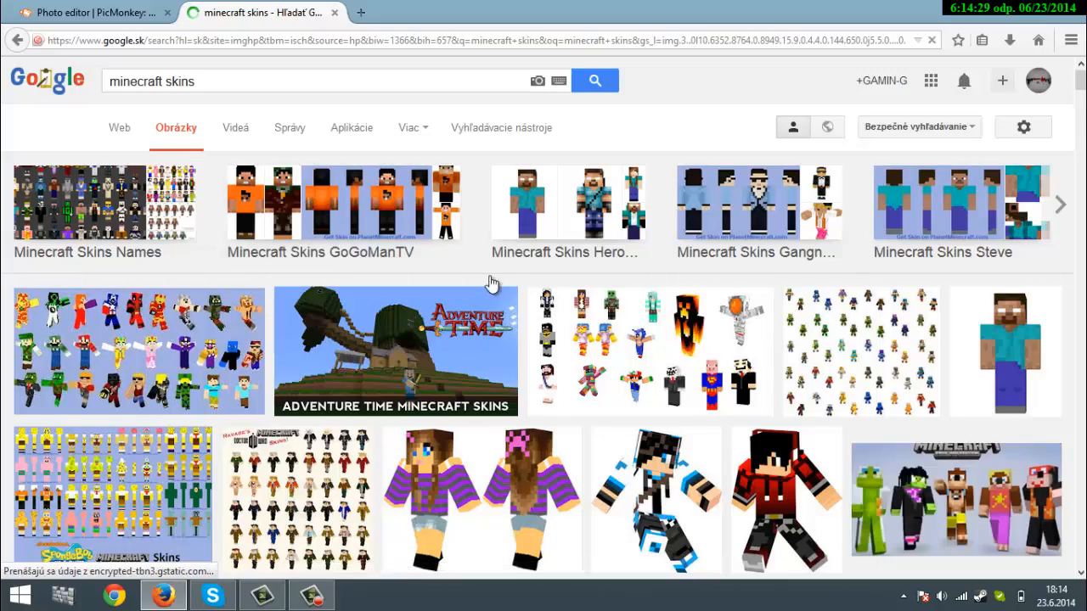
Find the image of the waving Minecraft character in a red M cap and save it to the desktop under its suggested name
scroll(491, 282, "down", 4)
scroll(636, 283, "down", 4)
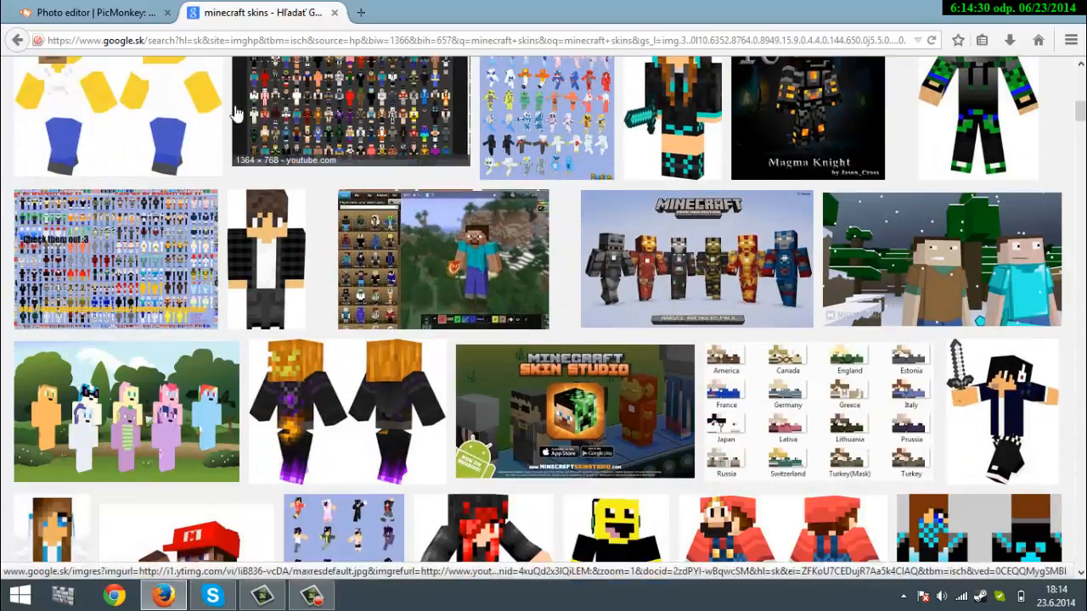
scroll(238, 115, "up", 2)
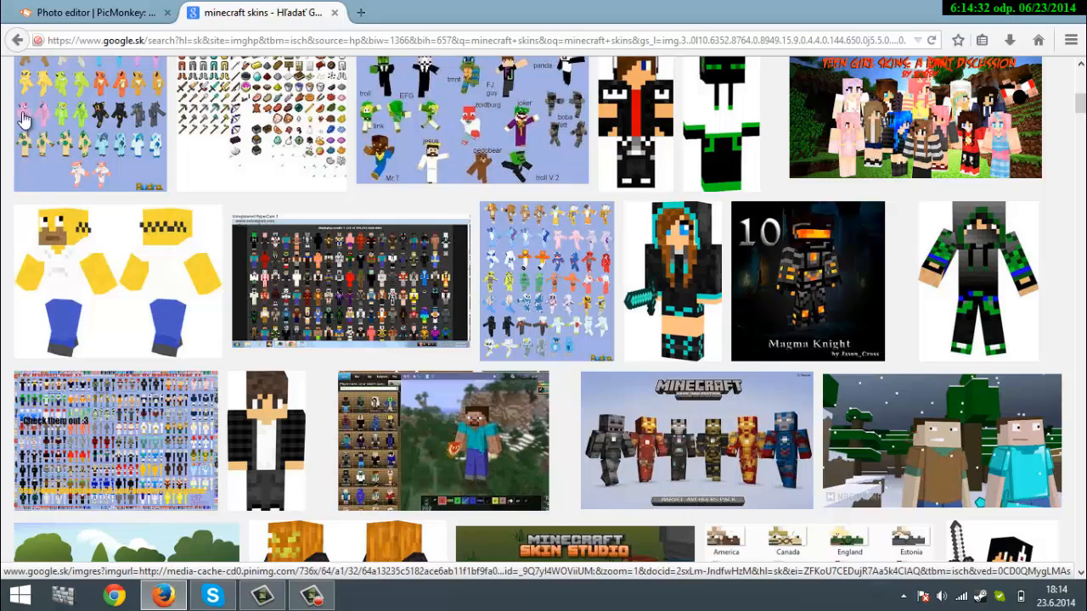
scroll(197, 317, "down", 5)
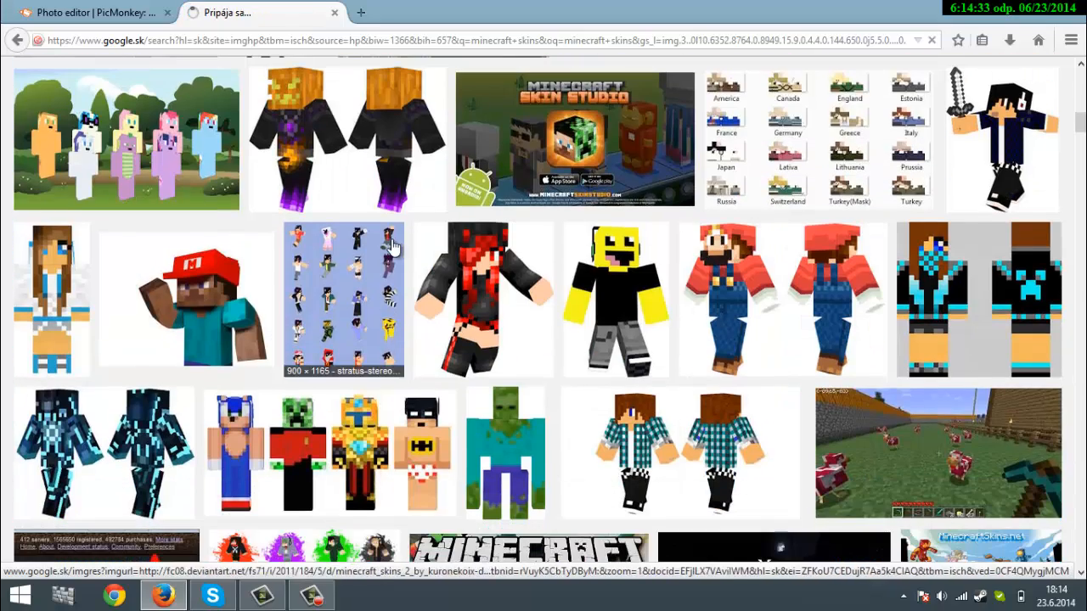
left_click(197, 310)
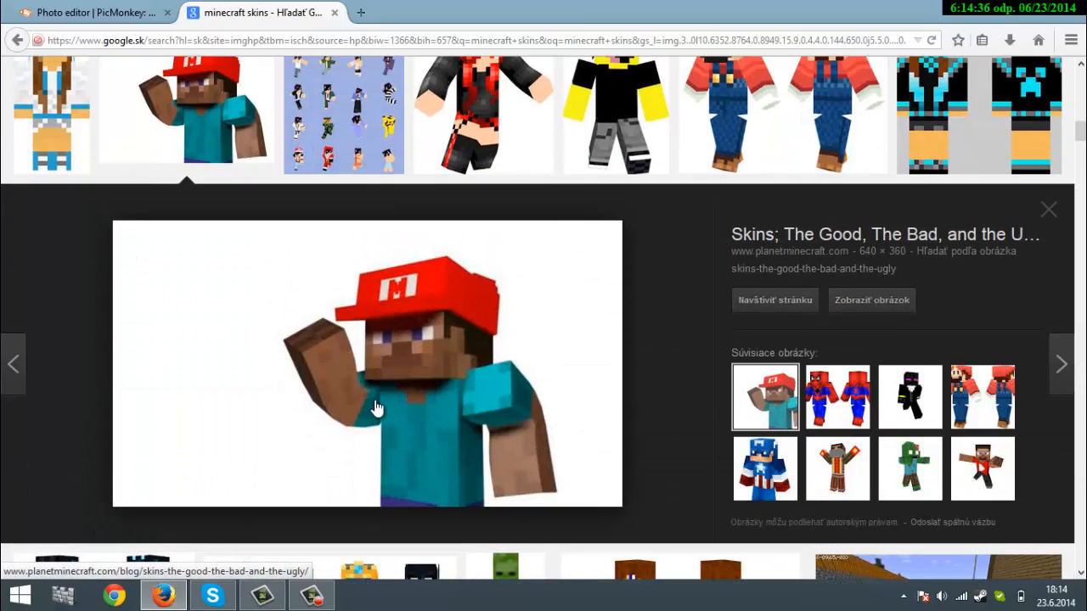
right_click(378, 354)
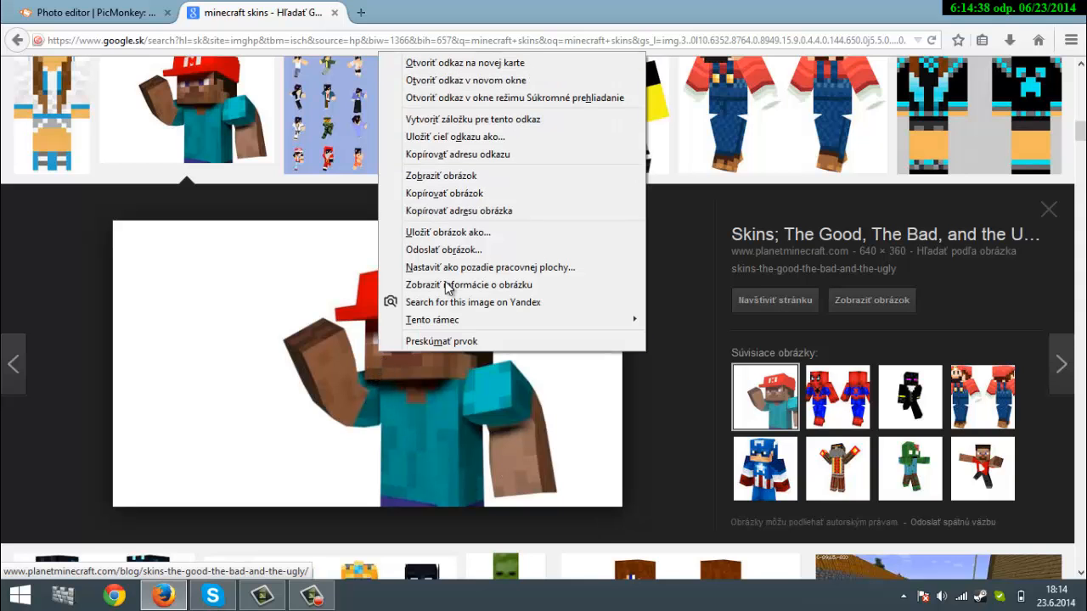
left_click(479, 235)
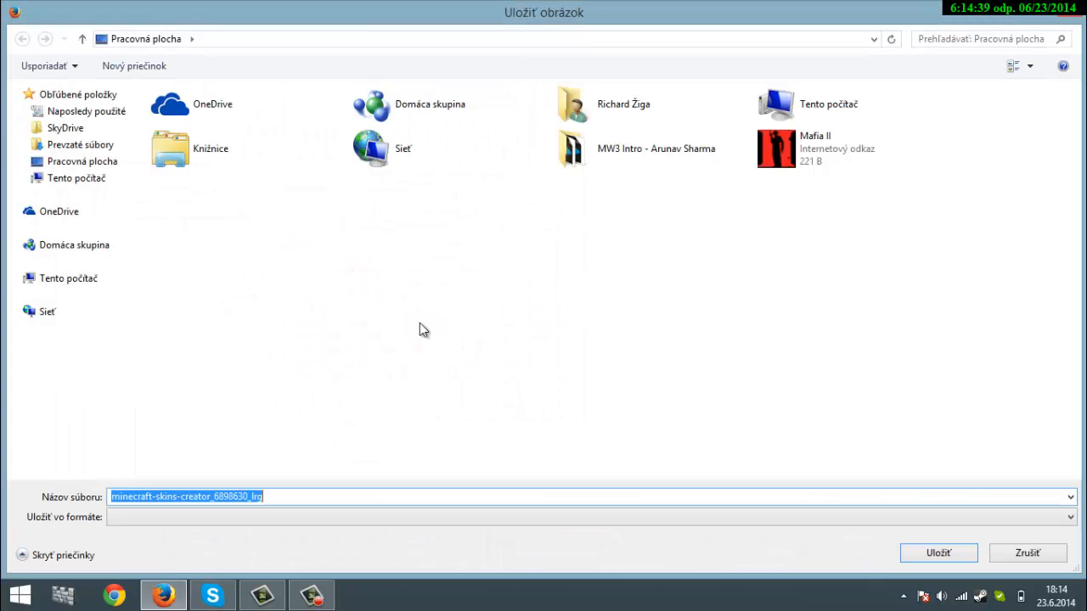
left_click(93, 177)
left_click(98, 163)
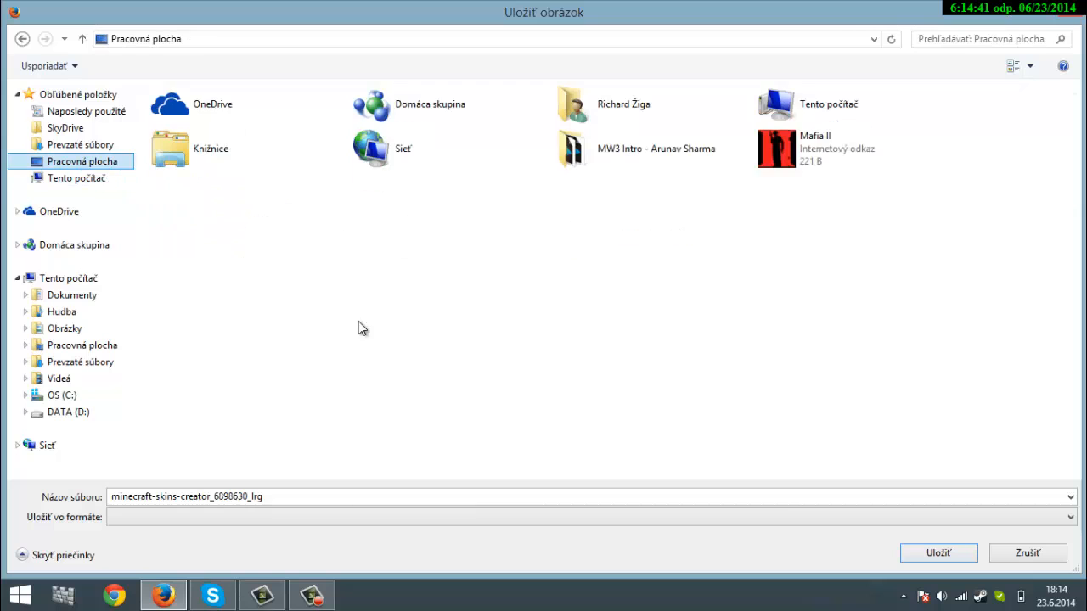
left_click(924, 557)
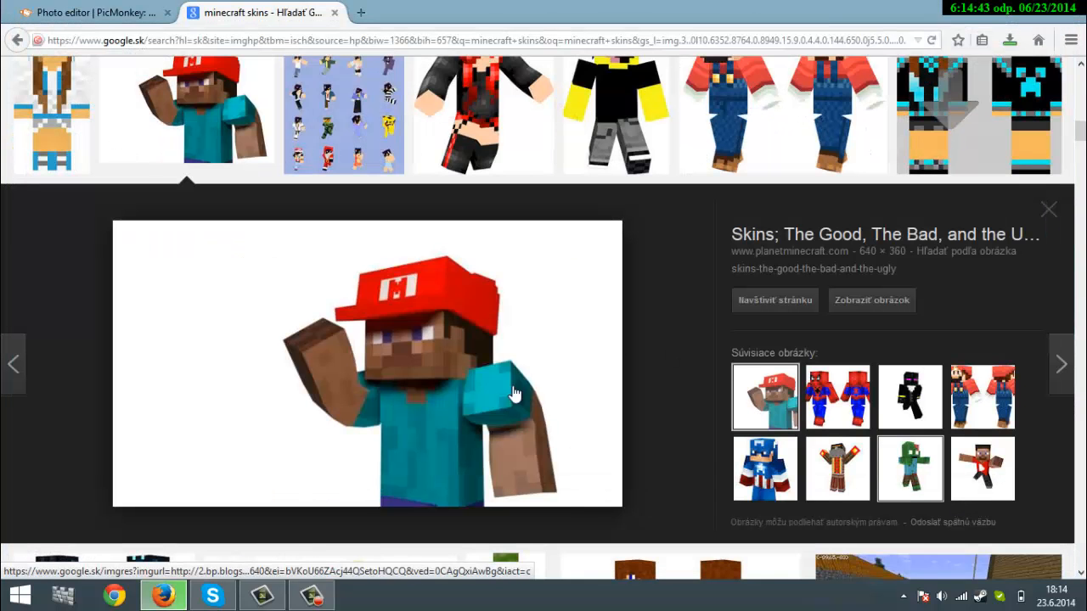
Return to the photo editor and add the saved minecraft-skins-creator_6898630_lrg image from the desktop as a custom overlay
left_click(94, 12)
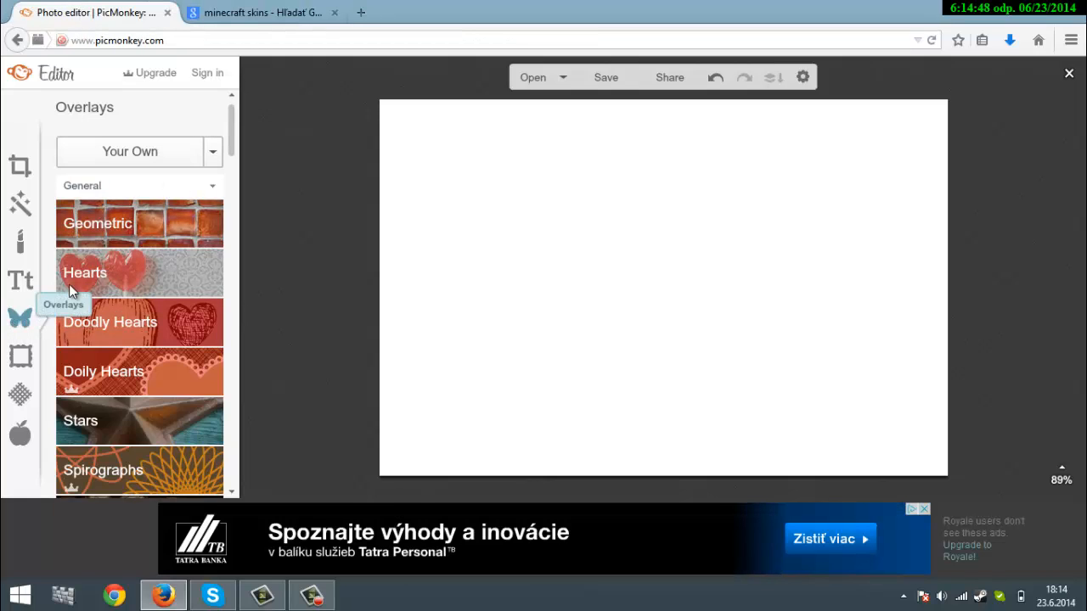
left_click(140, 154)
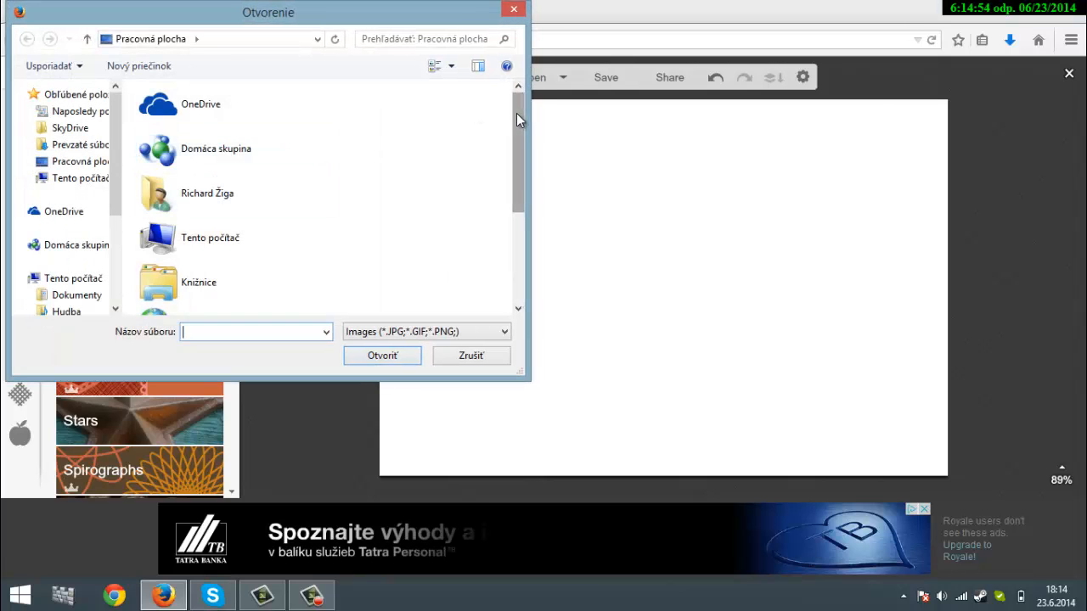
left_click_drag(260, 21, 425, 47)
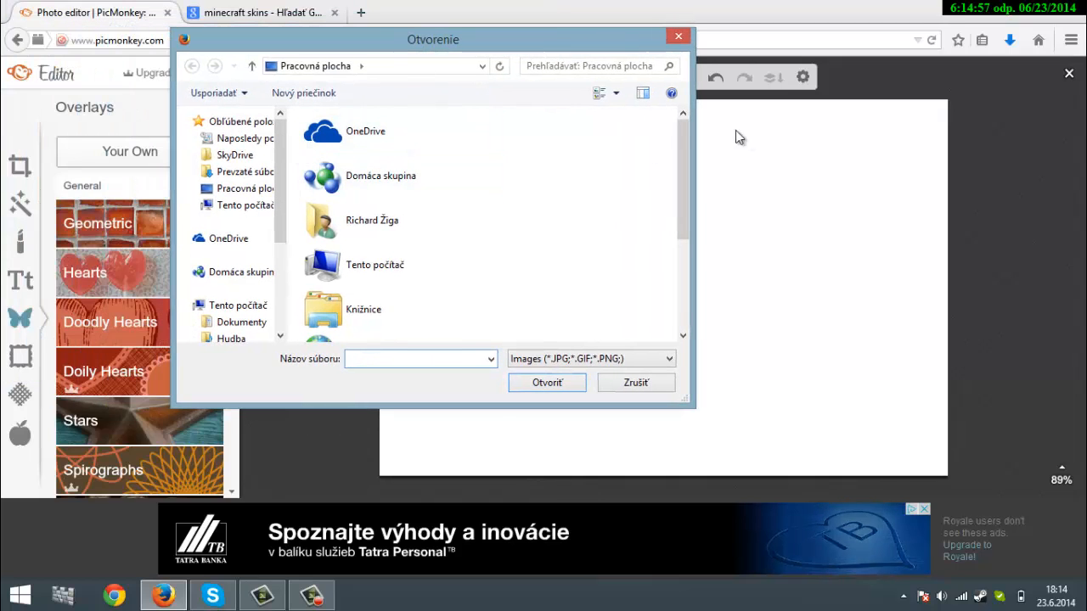
left_click_drag(685, 178, 680, 255)
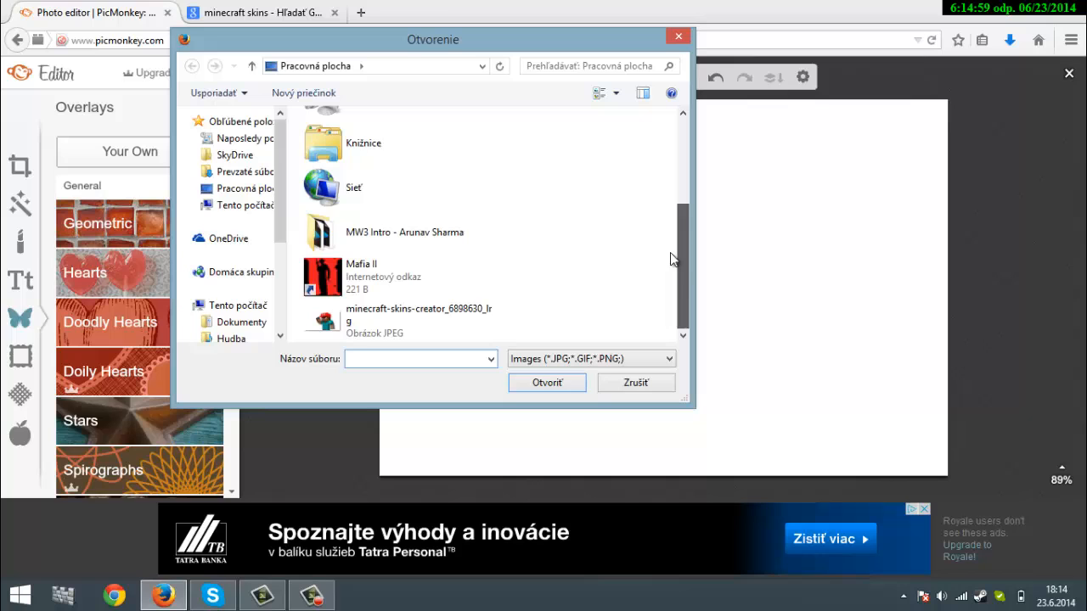
left_click(388, 327)
left_click(538, 395)
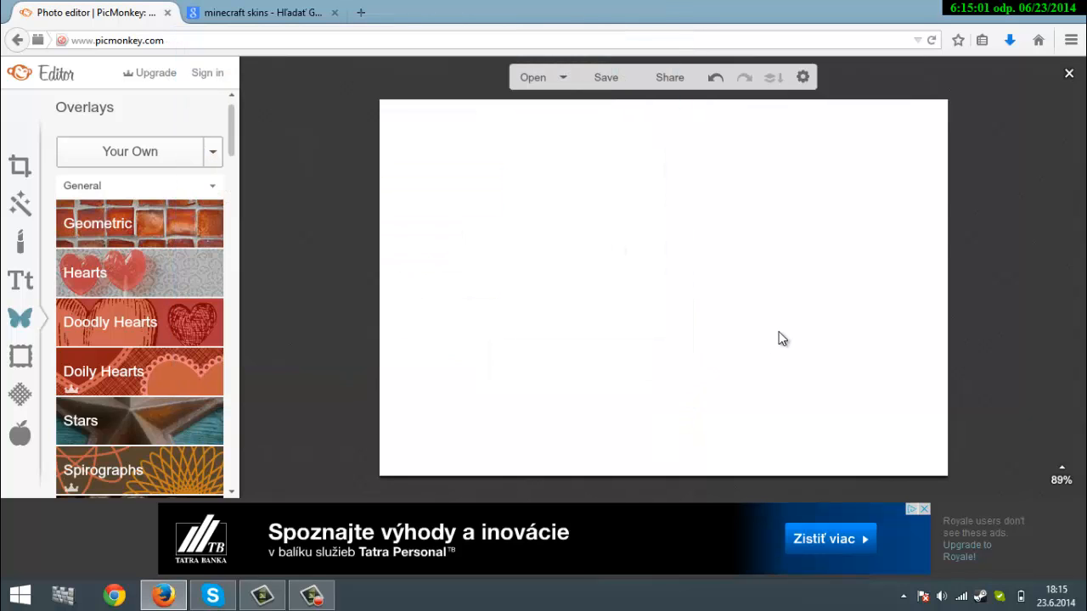
Enlarge the character overlay, move it into the canvas's upper-right corner and deselect it
left_click_drag(786, 319, 1079, 476)
left_click_drag(960, 381, 926, 257)
left_click(874, 412)
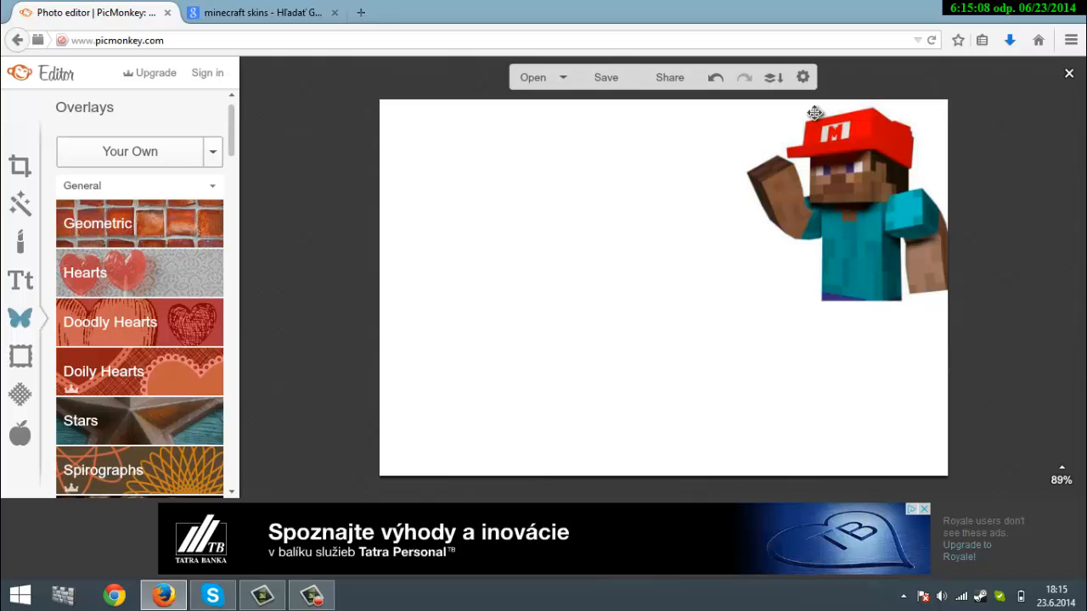
Go back to the image search and search for "minecraft nadpis" instead
left_click(225, 16)
scroll(522, 305, "down", 5)
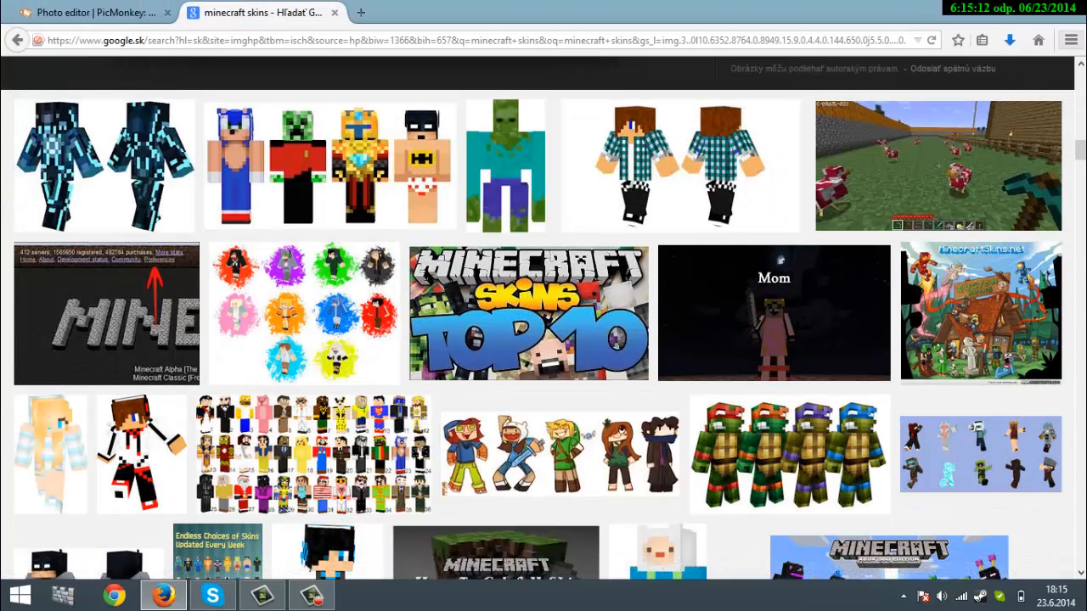
scroll(278, 77, "up", 10)
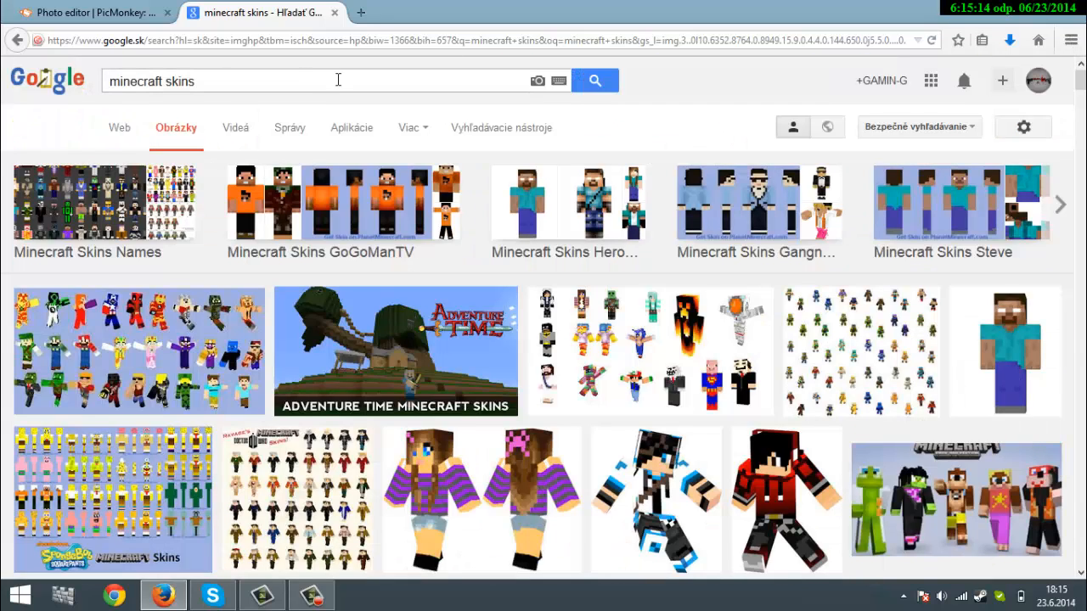
left_click(316, 78)
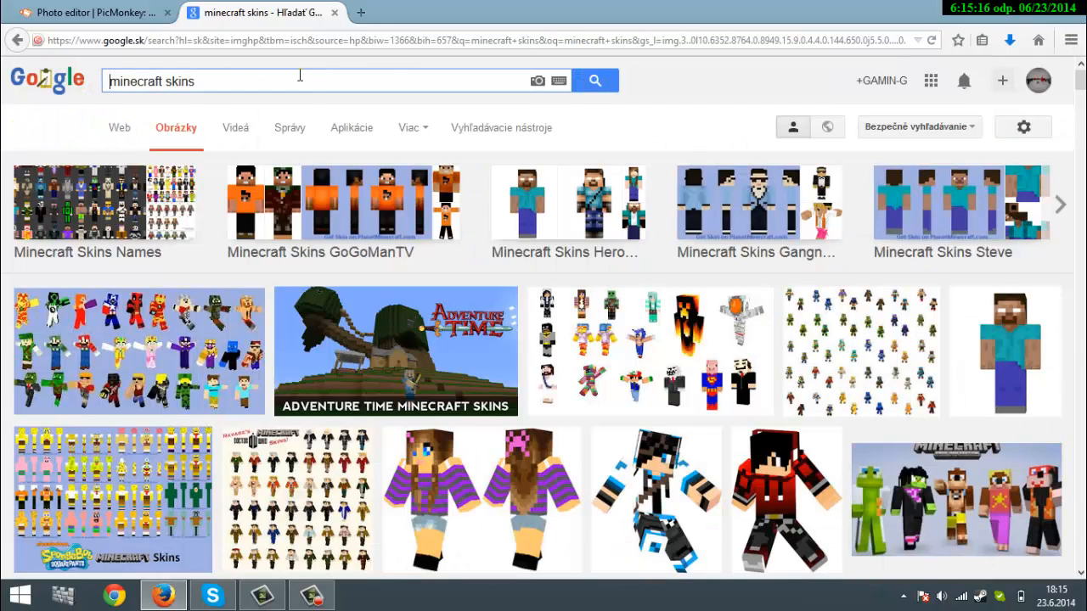
key("BackSpace")
key("BackSpace")
key("BackSpace")
key("BackSpace")
key("BackSpace")
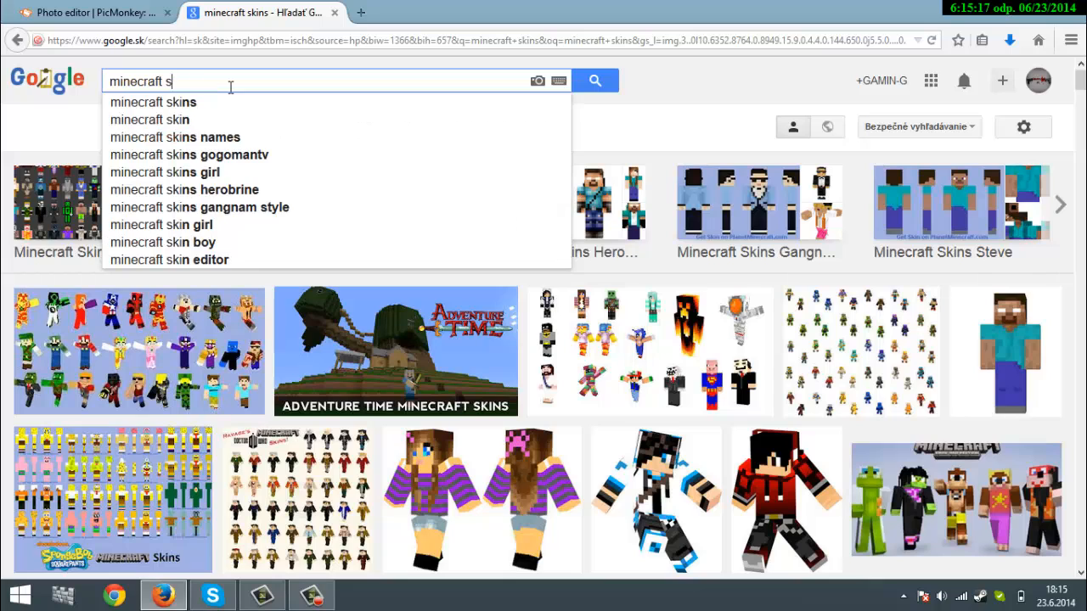
type("nad")
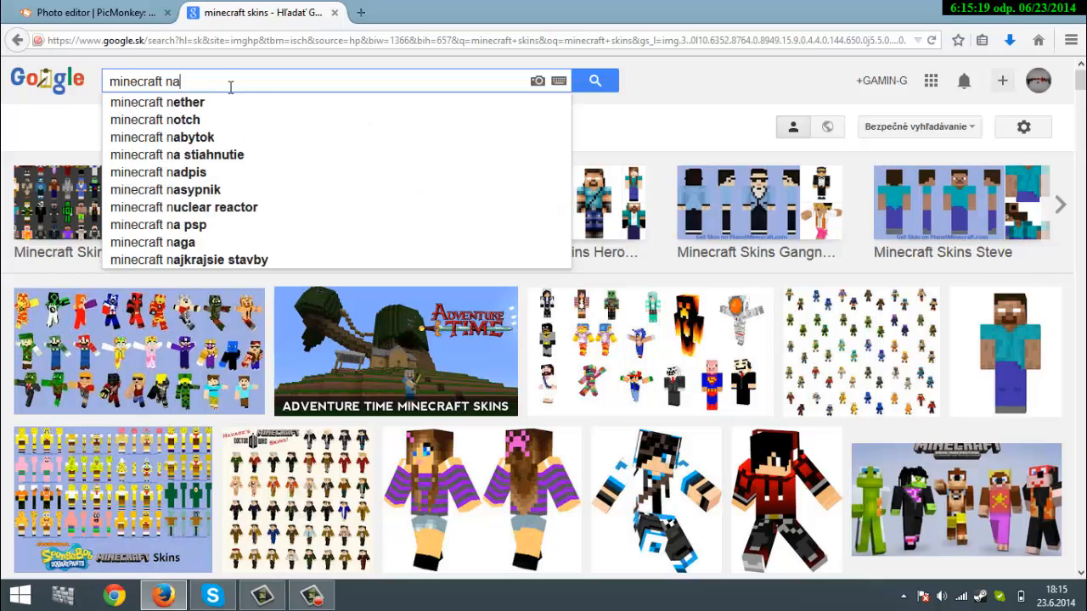
type("pis")
key("Return")
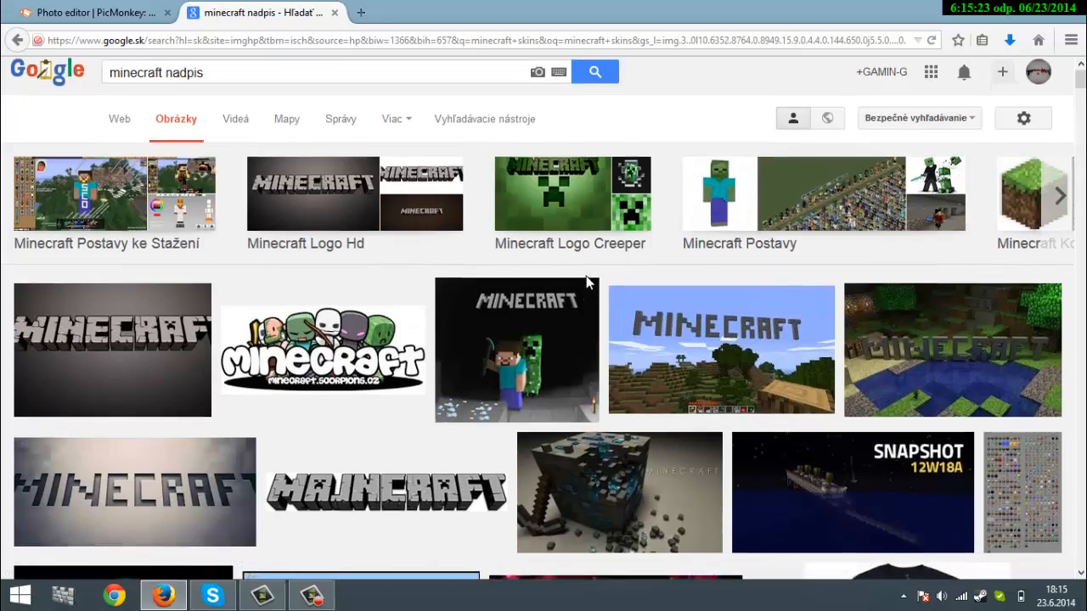
Find the blue-and-green Minecraft title image with a mirrored reflection and save it to the desktop as minecraft
scroll(436, 263, "down", 3)
scroll(384, 236, "down", 3)
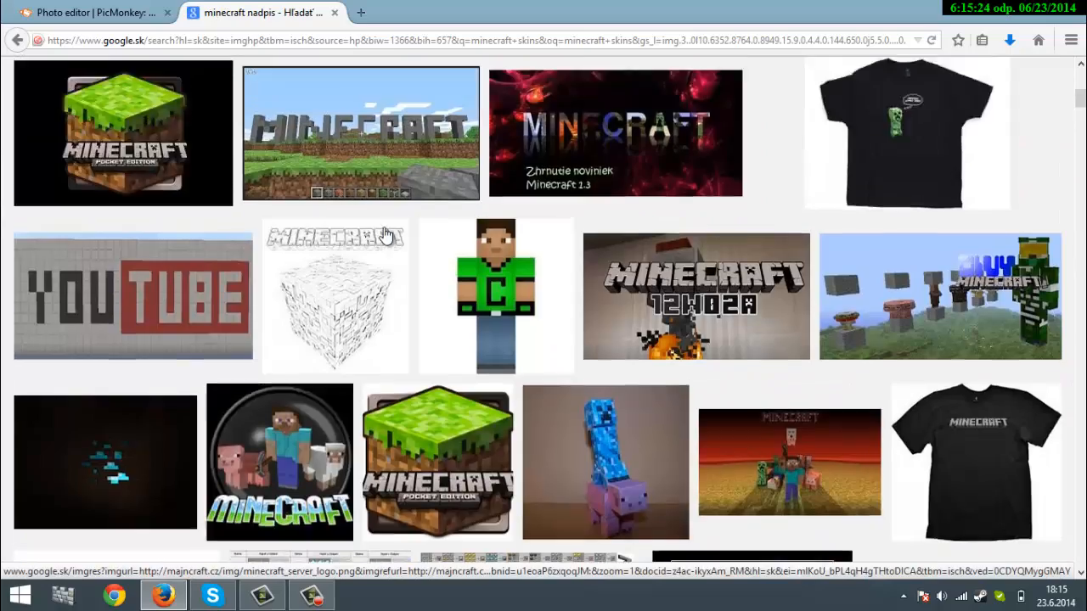
scroll(384, 235, "up", 3)
scroll(138, 242, "down", 4)
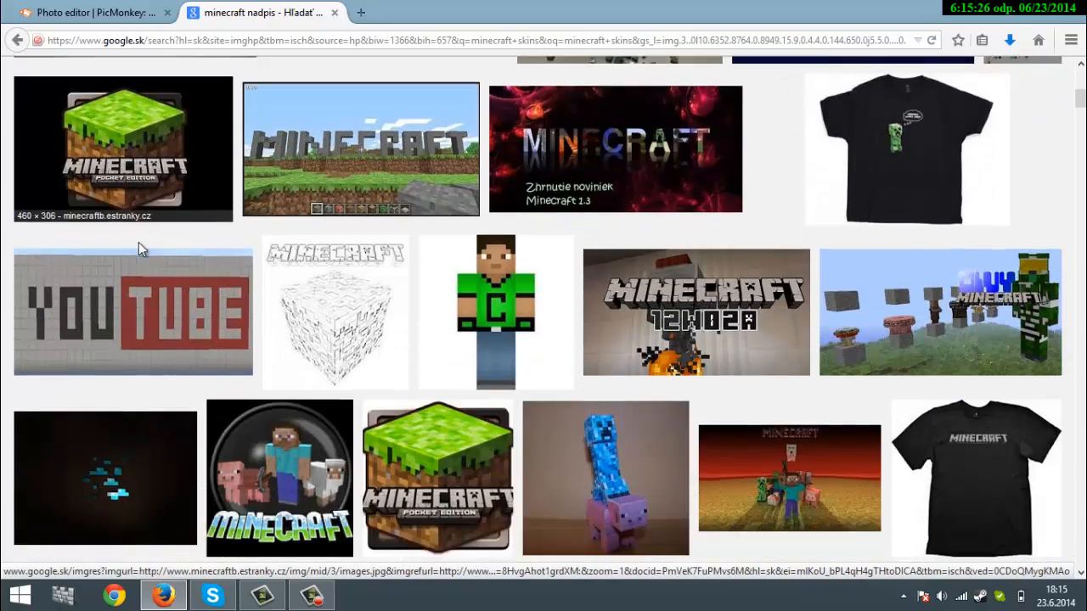
scroll(138, 472, "down", 1)
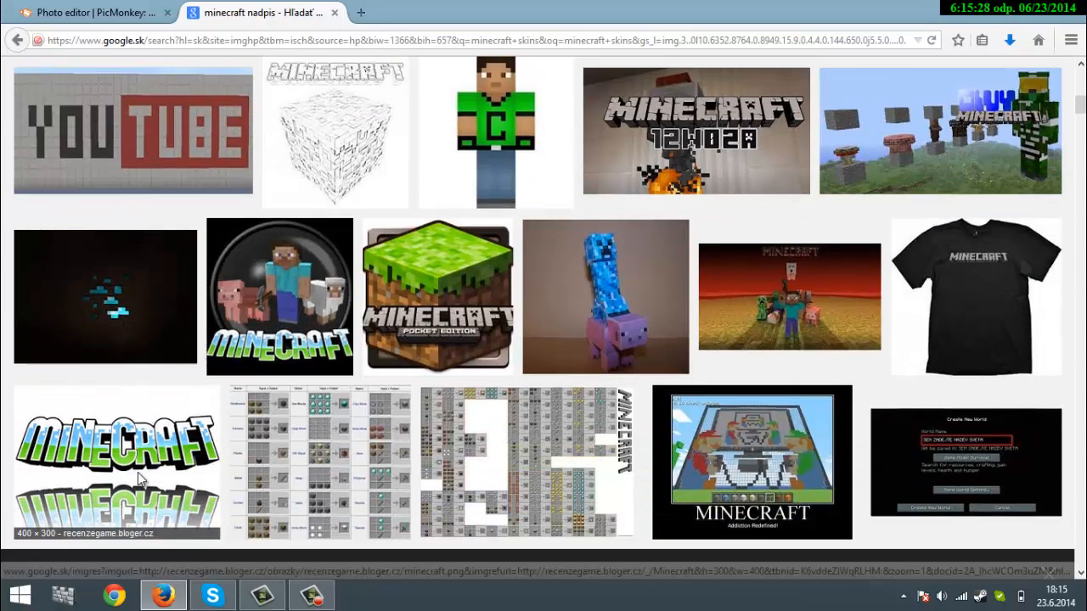
left_click(137, 473)
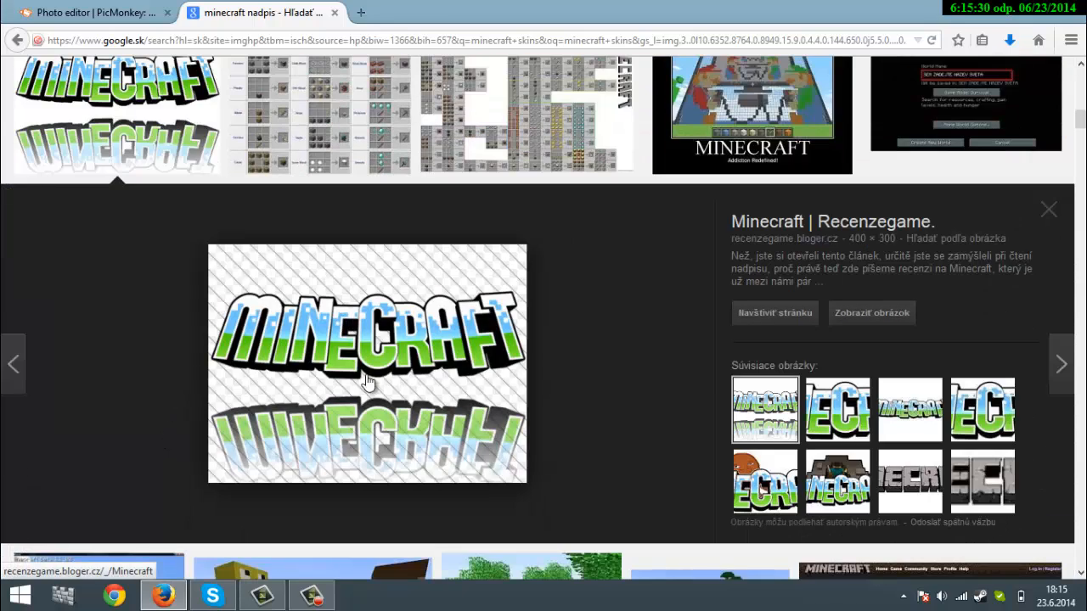
right_click(347, 294)
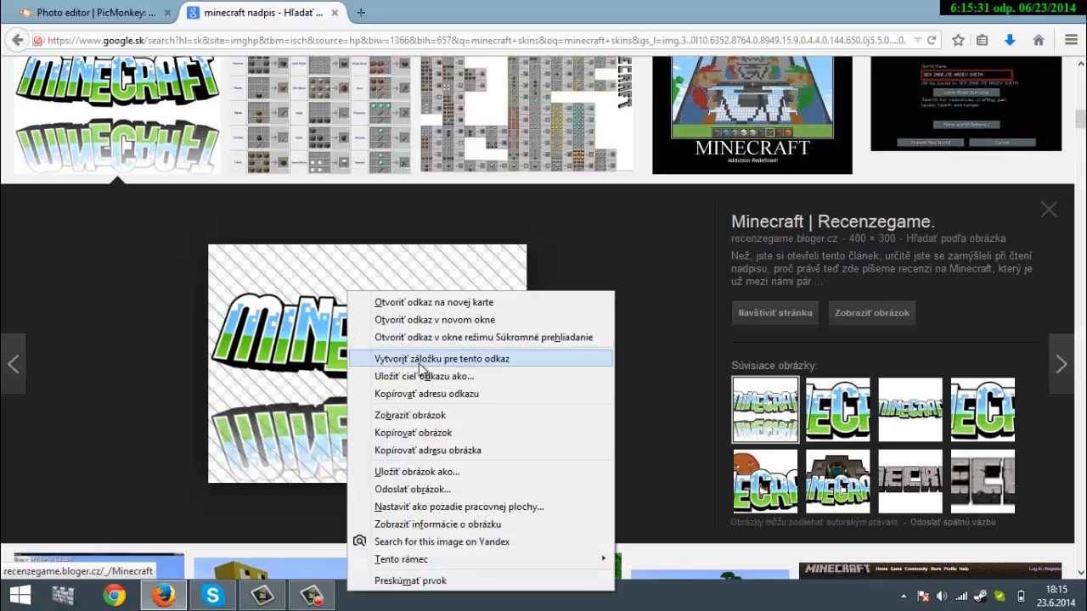
left_click(416, 472)
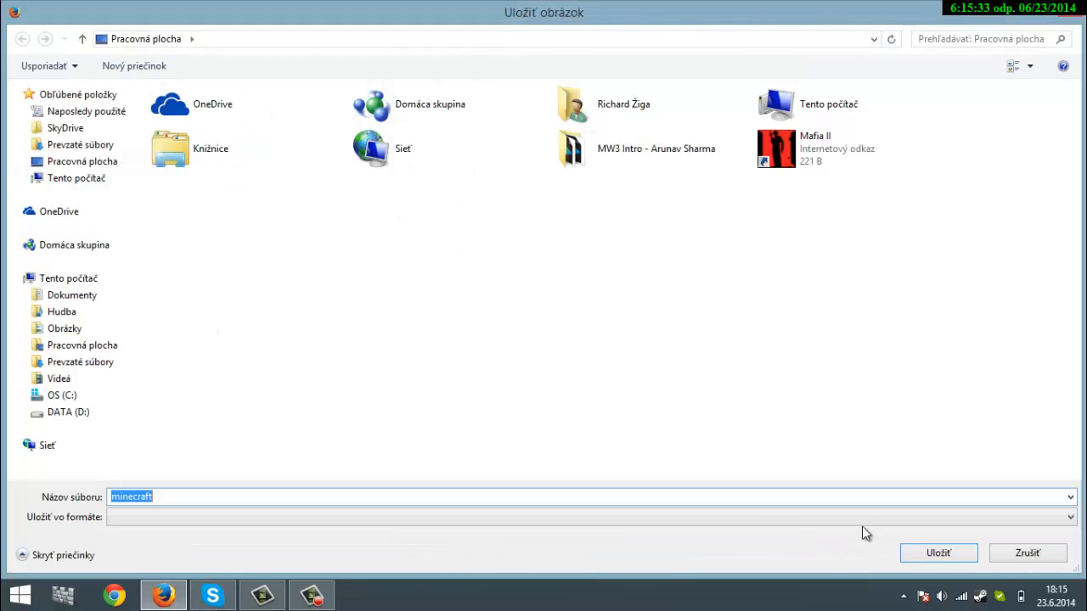
left_click(935, 552)
Return to the photo editor and add the saved minecraft PNG from the desktop as a custom overlay
left_click(101, 13)
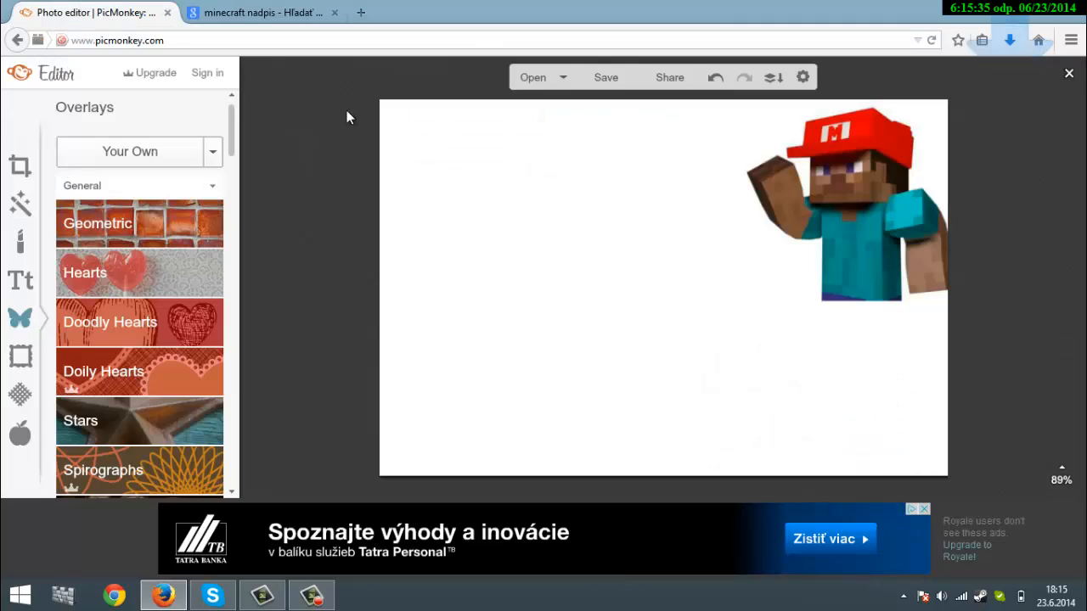
left_click(98, 163)
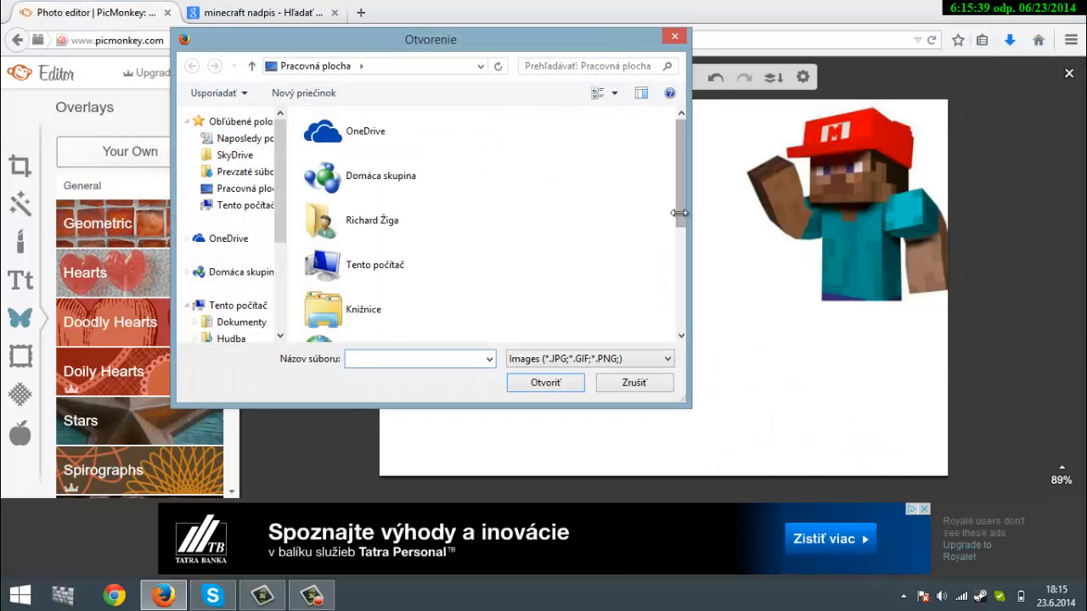
left_click_drag(679, 213, 669, 213)
left_click_drag(666, 167, 667, 298)
left_click(395, 280)
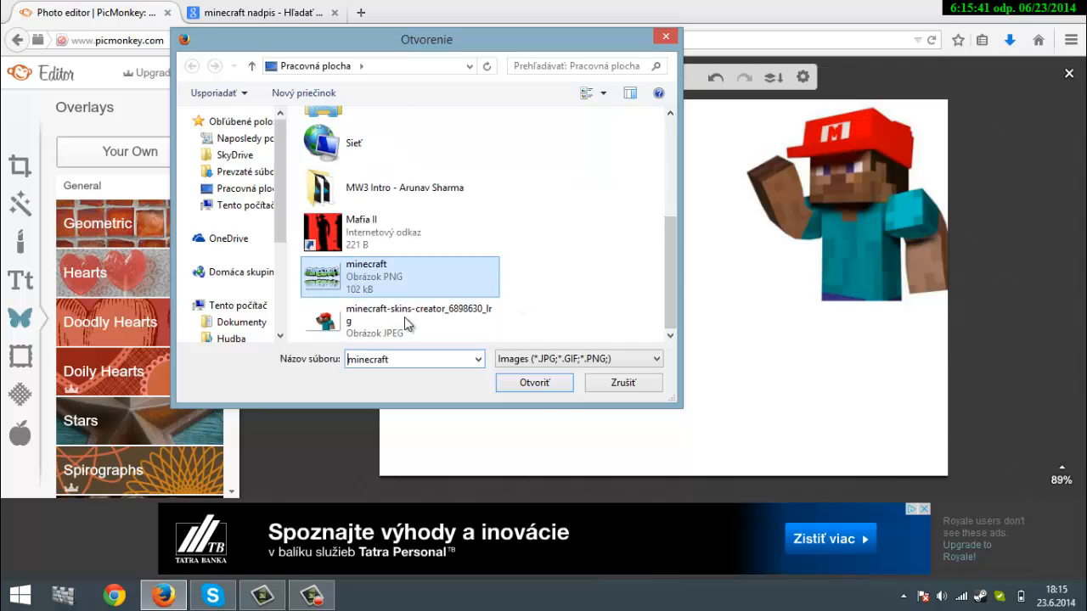
left_click(531, 383)
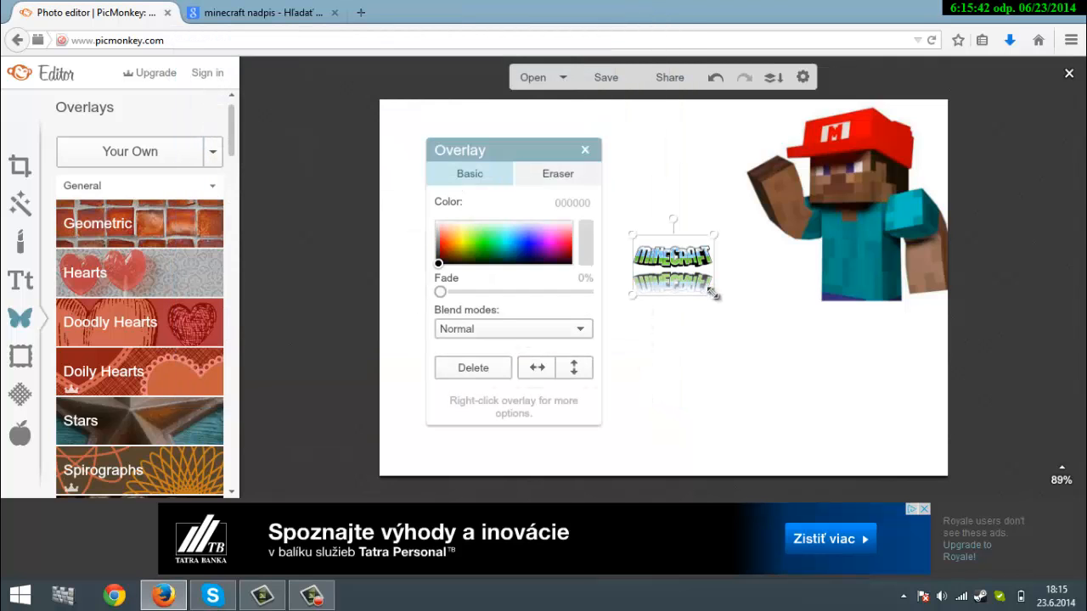
Enlarge and place the Minecraft title overlay in the canvas's upper left, beside the character, and set its blend mode to Difference
left_click_drag(846, 371, 1034, 447)
left_click_drag(901, 395, 695, 268)
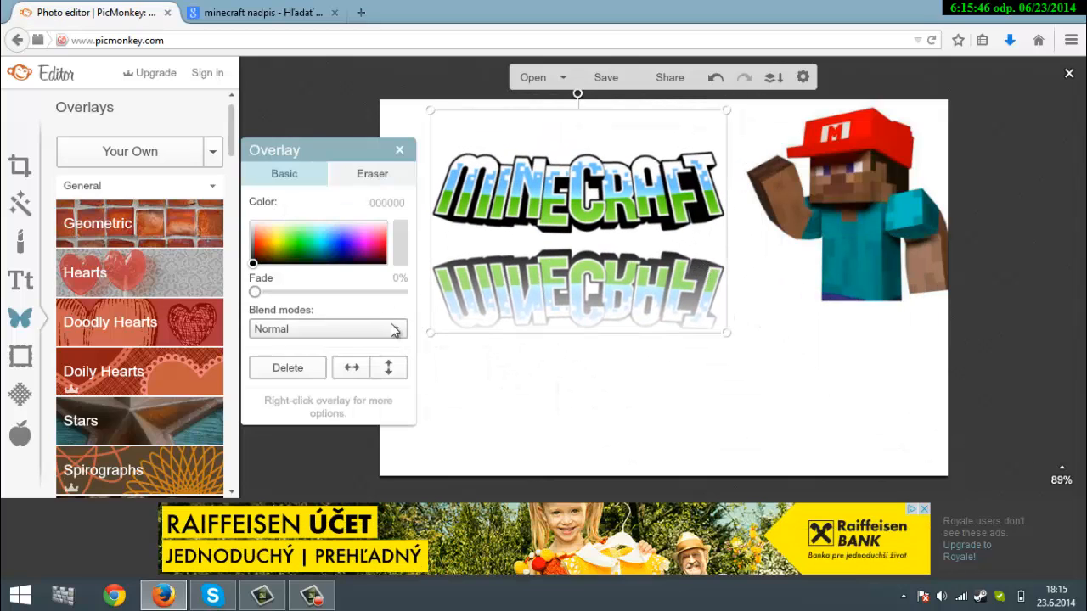
left_click(331, 329)
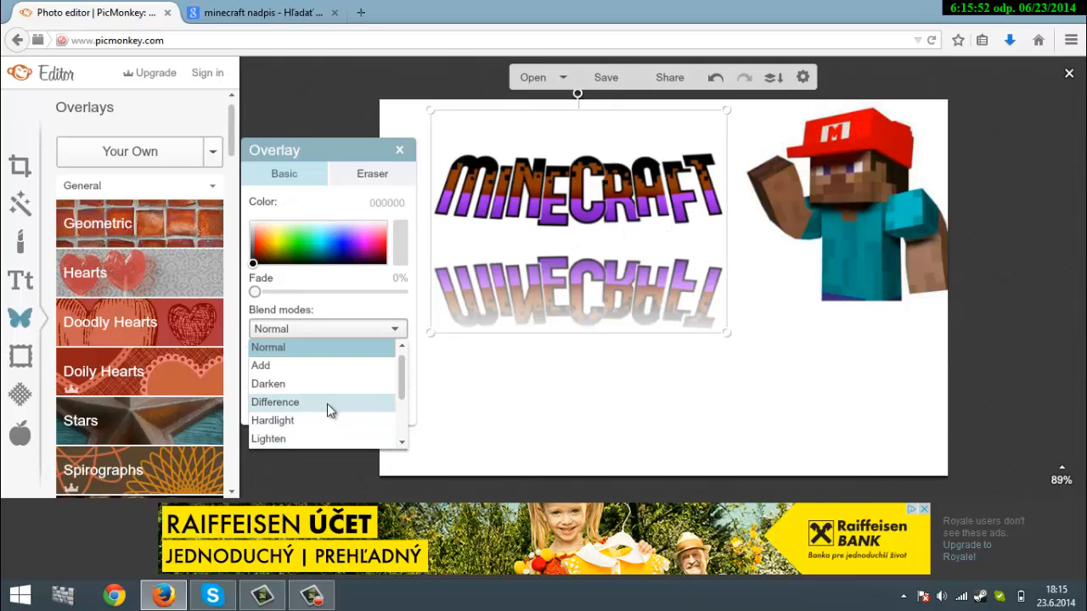
left_click(327, 403)
left_click(835, 375)
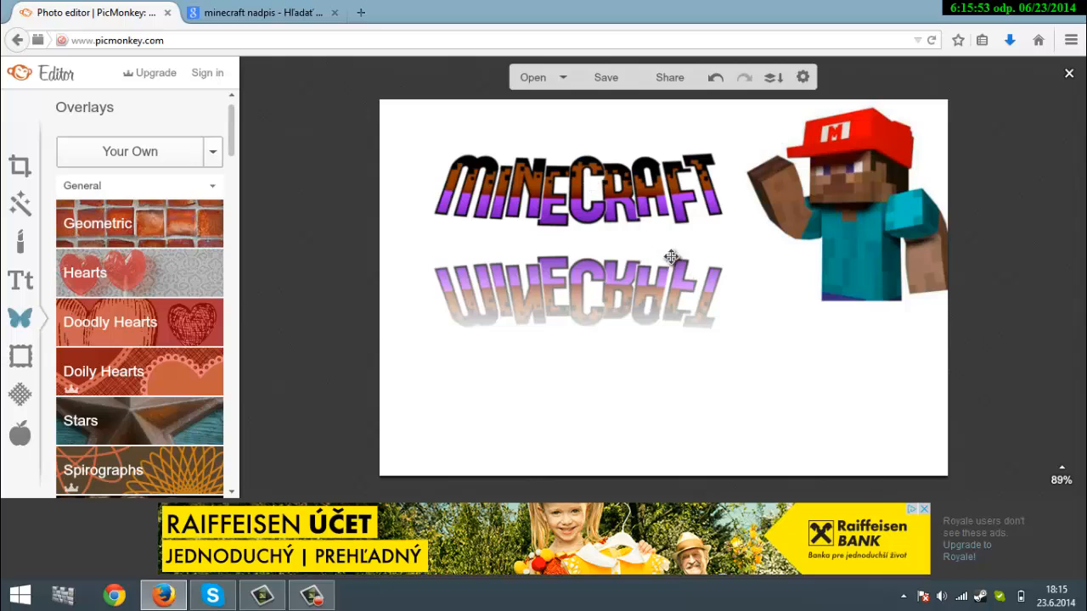
Add the text "Ectrizz" in the Impact font below the Minecraft title
left_click(22, 282)
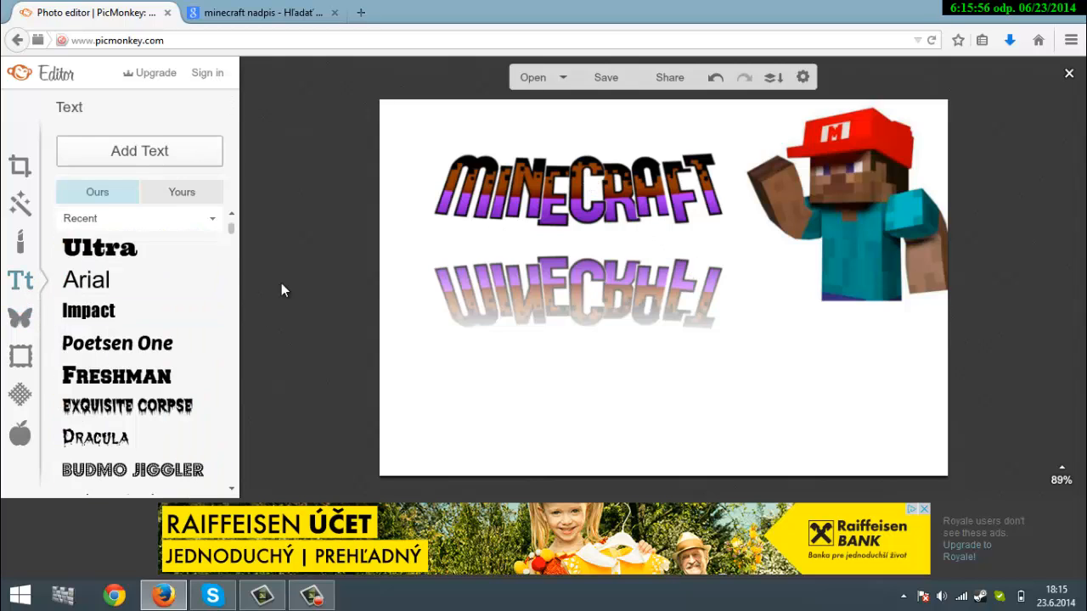
left_click(113, 153)
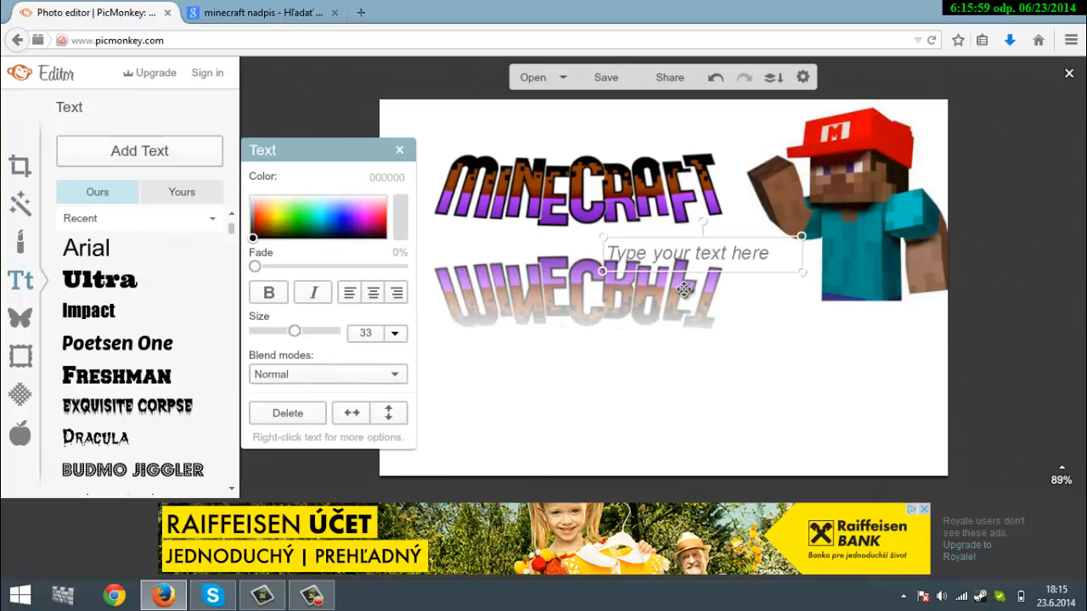
left_click_drag(684, 289, 722, 408)
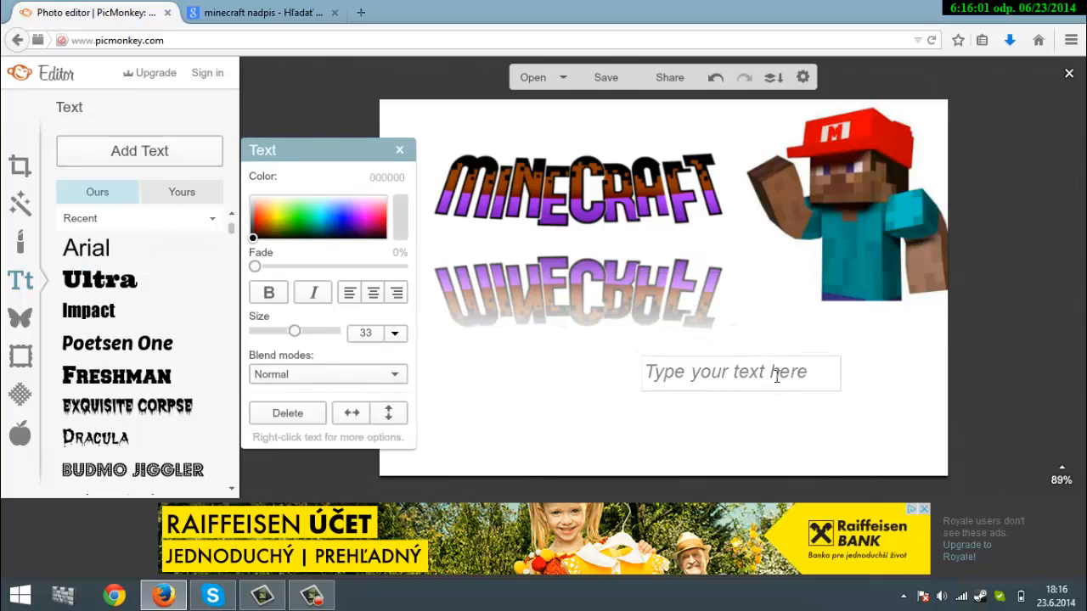
type("Ectrizz")
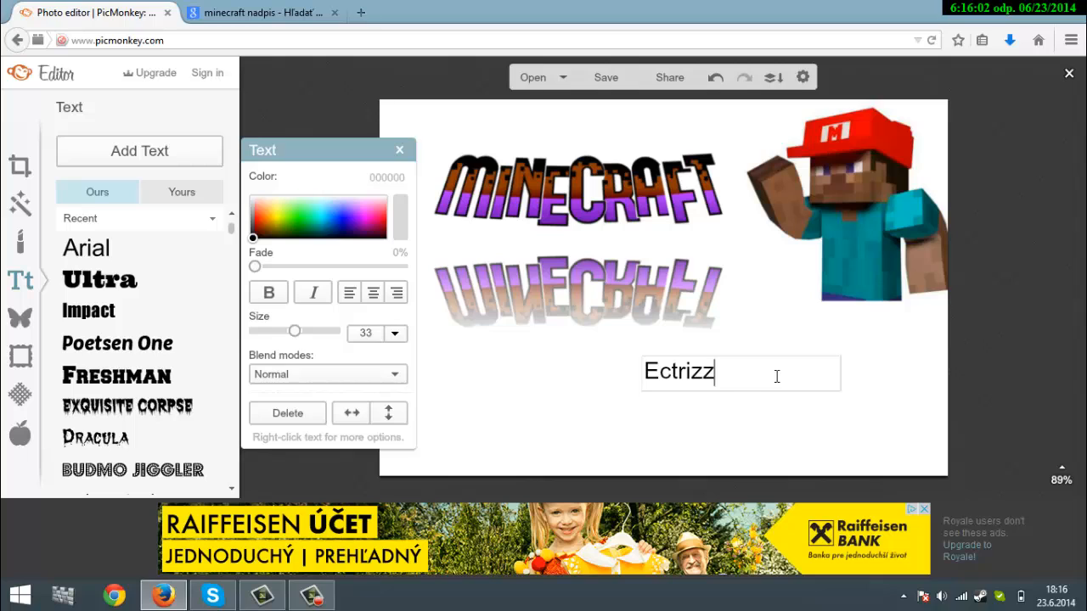
left_click_drag(545, 349, 535, 350)
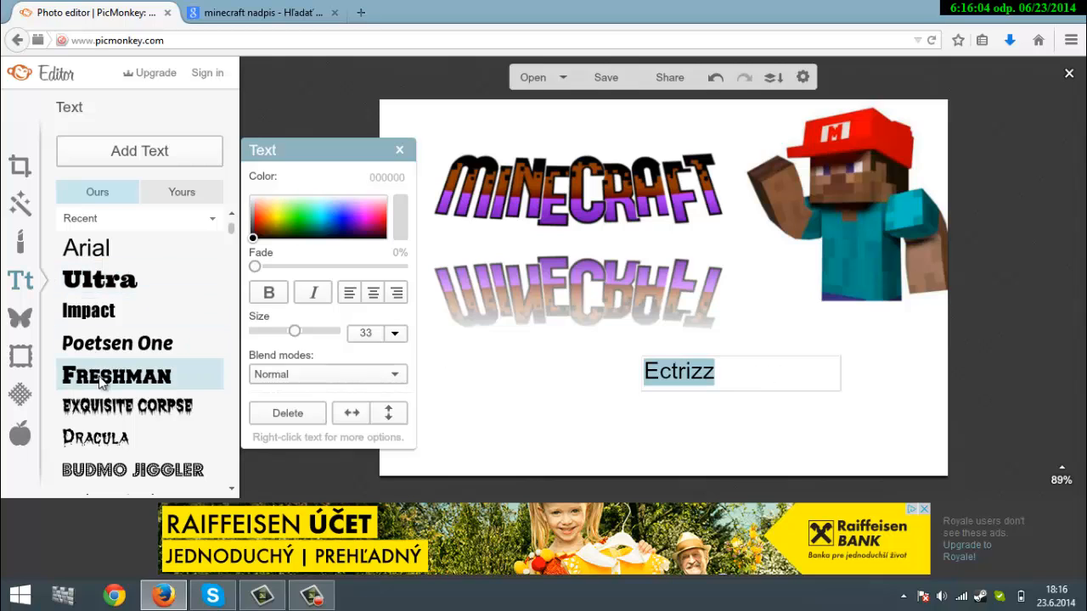
left_click(105, 316)
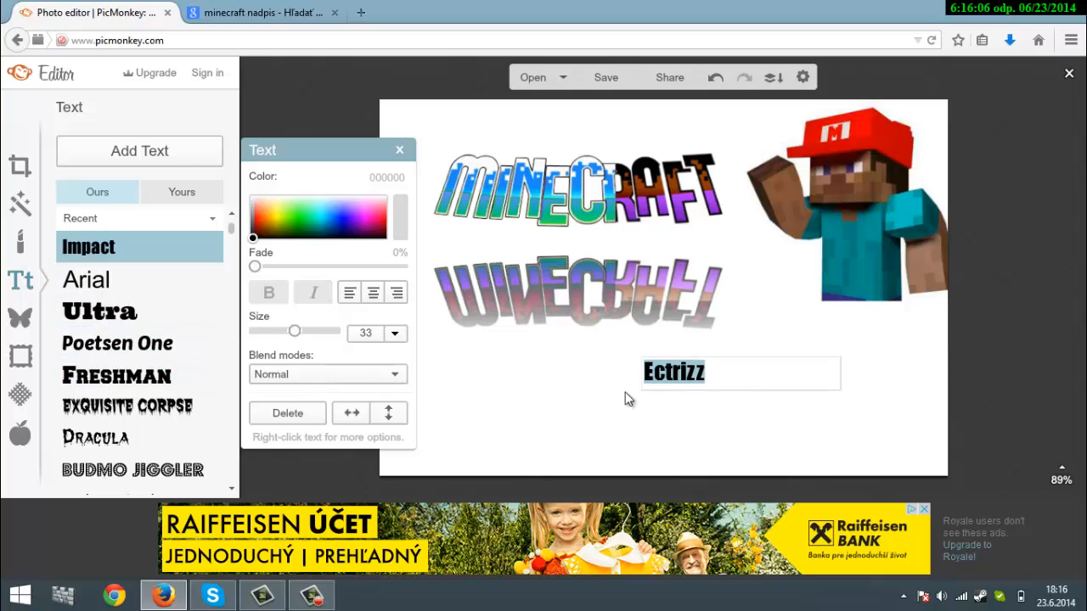
Enlarge the "Ectrizz" text to size 54 and move it into the canvas's lower-right corner
left_click(658, 418)
left_click_drag(866, 399, 1078, 403)
left_click_drag(910, 392, 1066, 452)
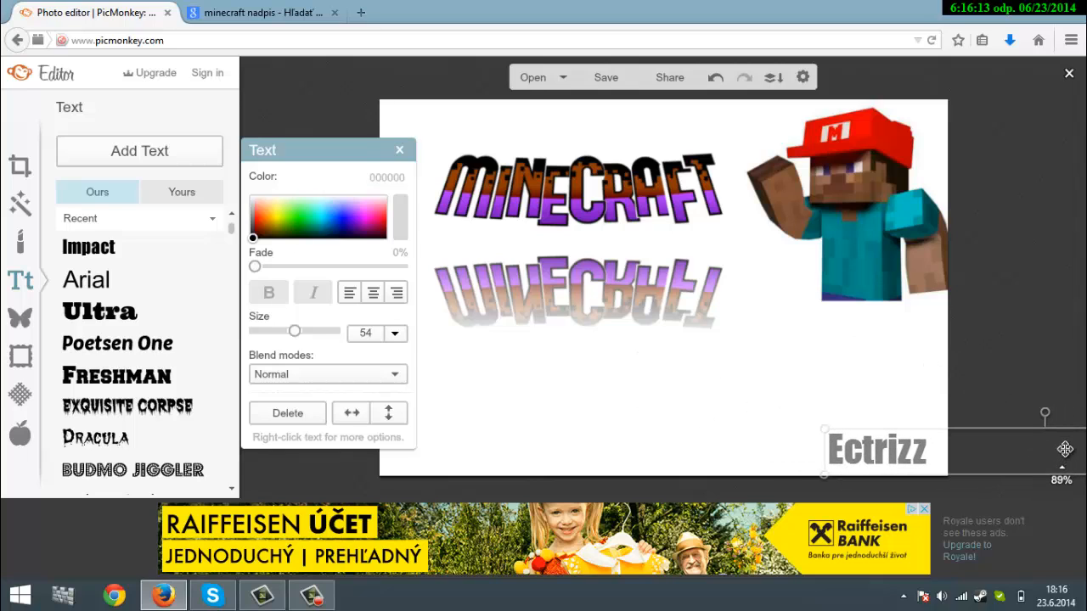
left_click(999, 369)
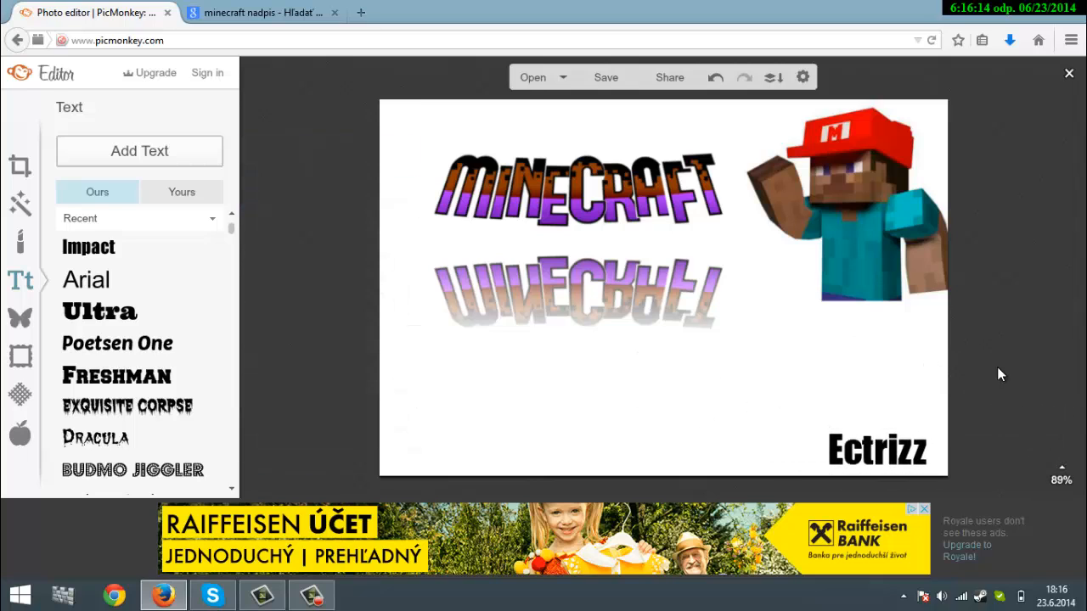
Add the text "SKY WARS" in the Freshman font and place it in the canvas's lower-left corner
left_click(128, 150)
left_click_drag(612, 345, 614, 393)
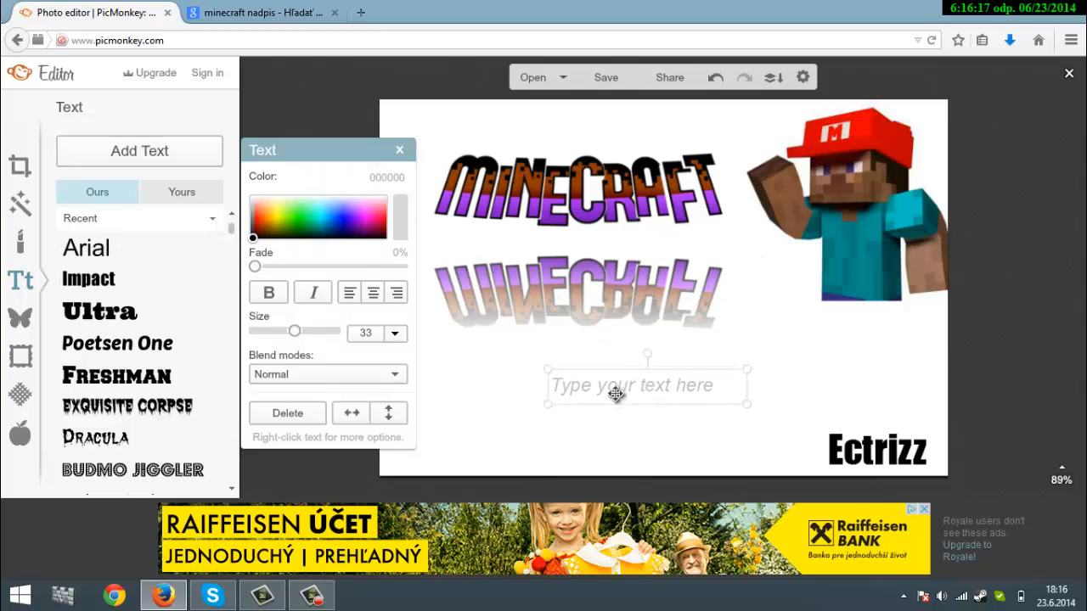
type("SKY WARS")
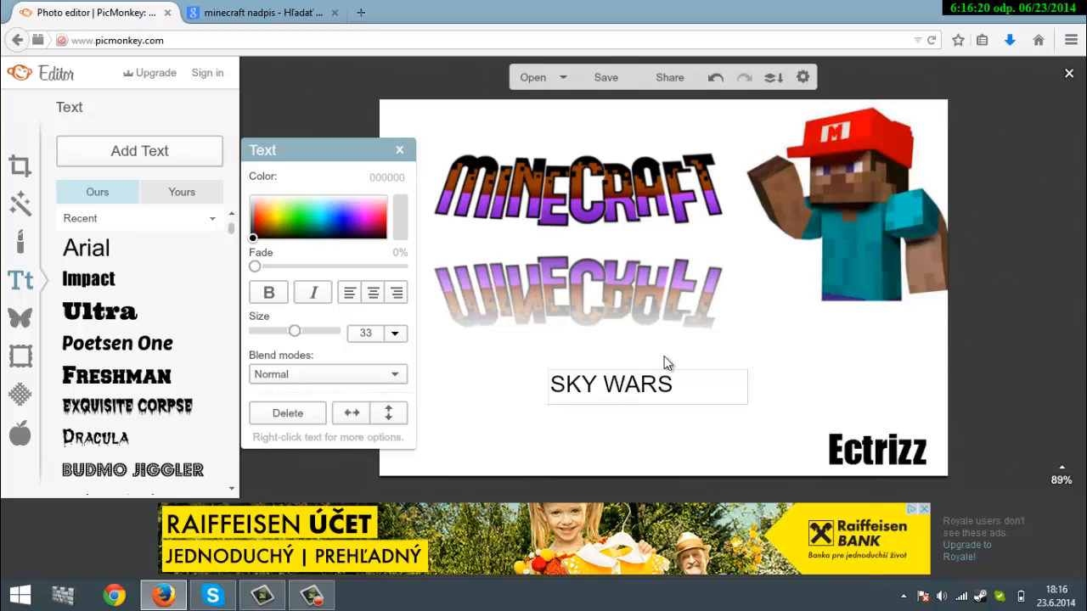
left_click_drag(685, 383, 548, 384)
left_click(117, 374)
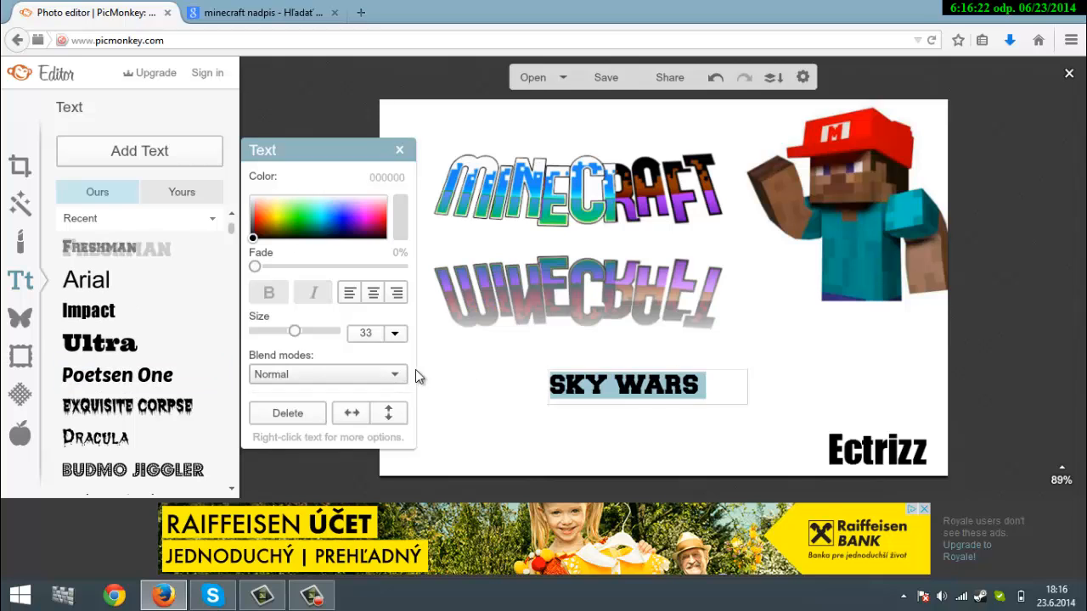
left_click_drag(720, 383, 566, 457)
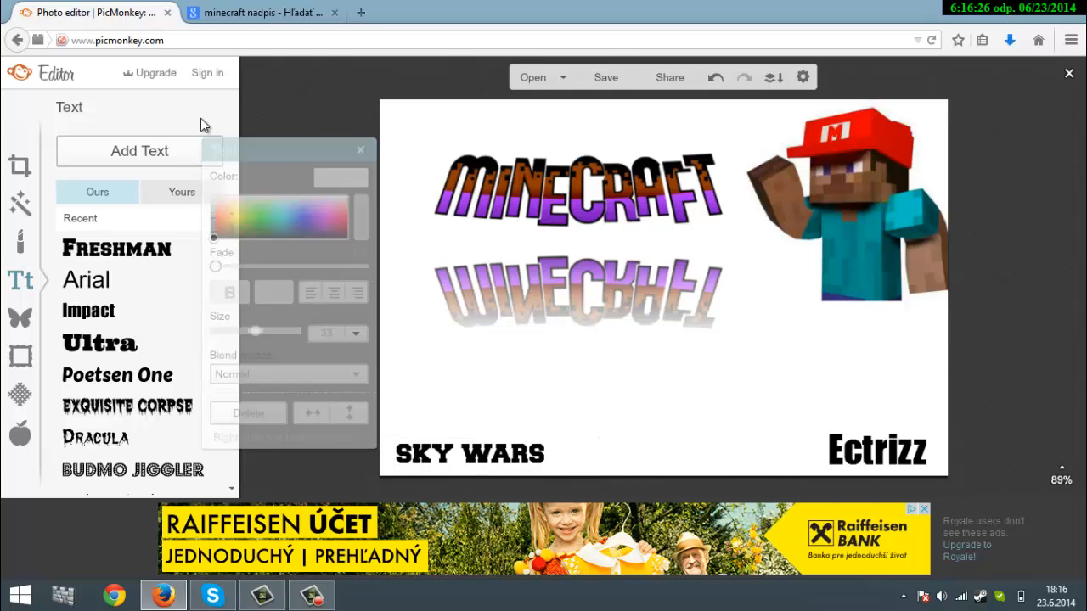
Add the text "PART-2" in the Ultra font, centred below the title's reflection, and close its settings
left_click(195, 151)
left_click_drag(597, 277, 651, 396)
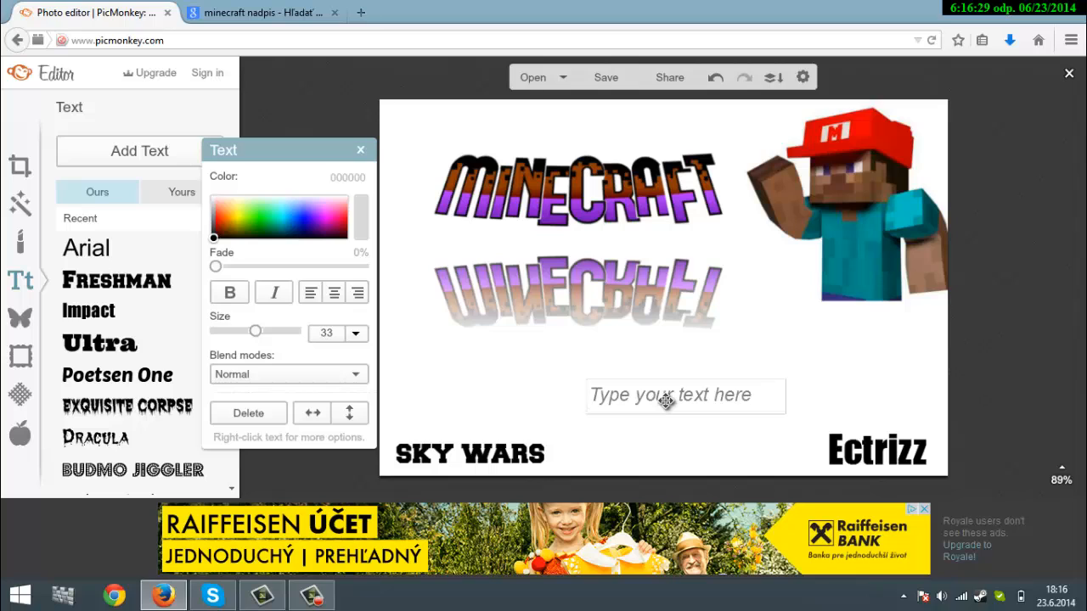
type("PART-2")
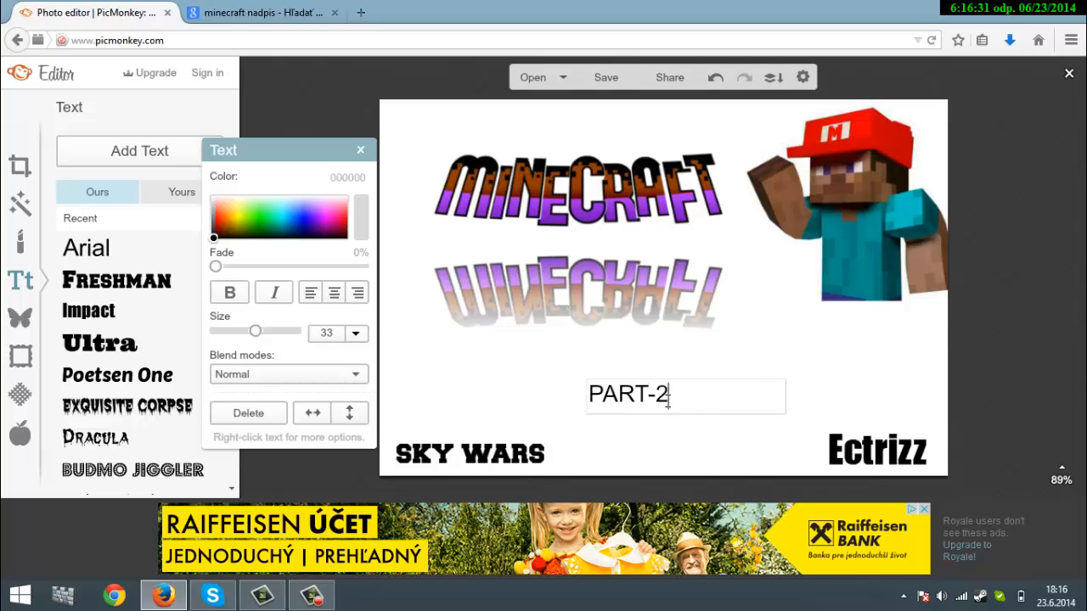
left_click_drag(680, 394, 587, 394)
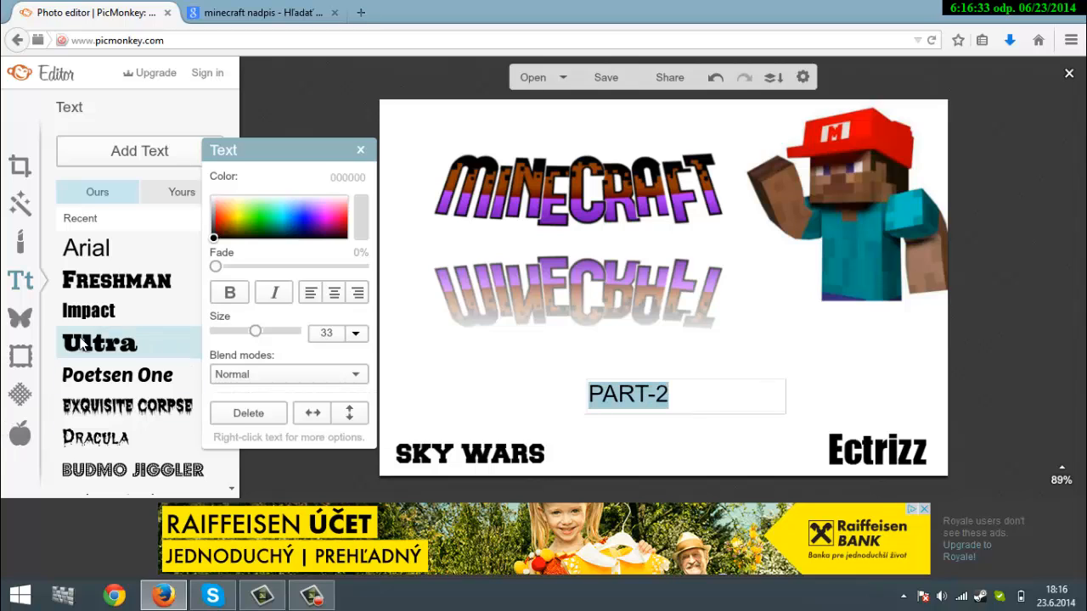
left_click(100, 344)
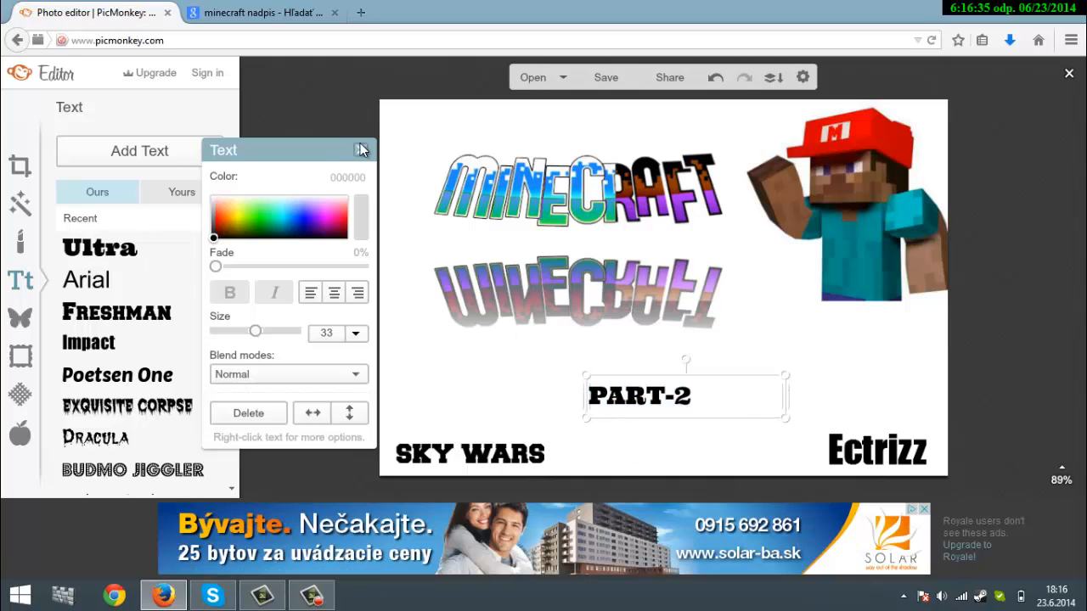
left_click(360, 150)
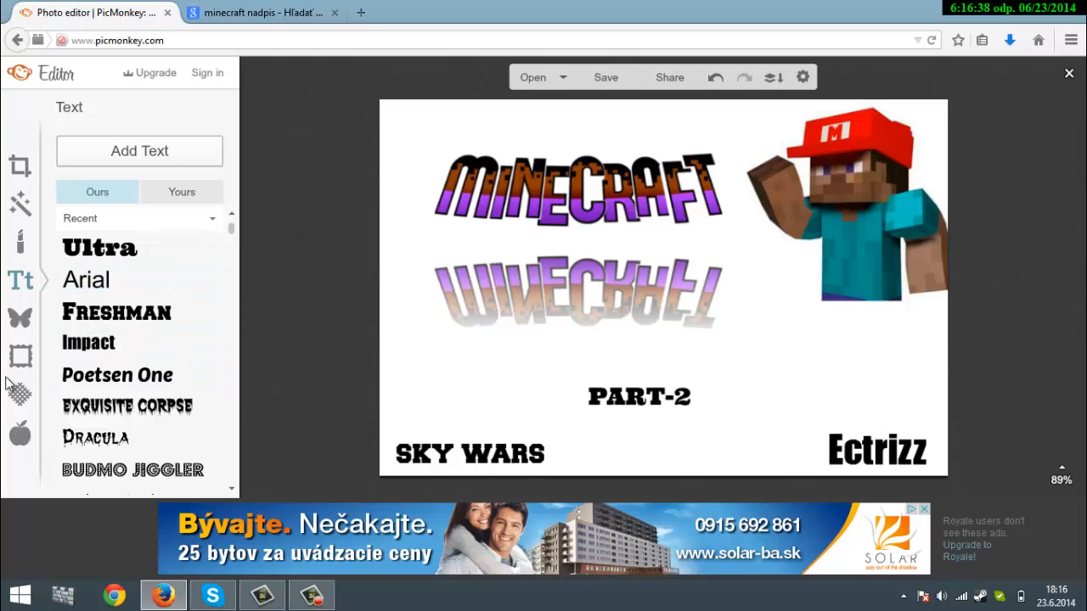
Apply the Minecraft-Wallpaper-HD picture from the Obrázky folder as your own texture over the canvas
left_click(21, 393)
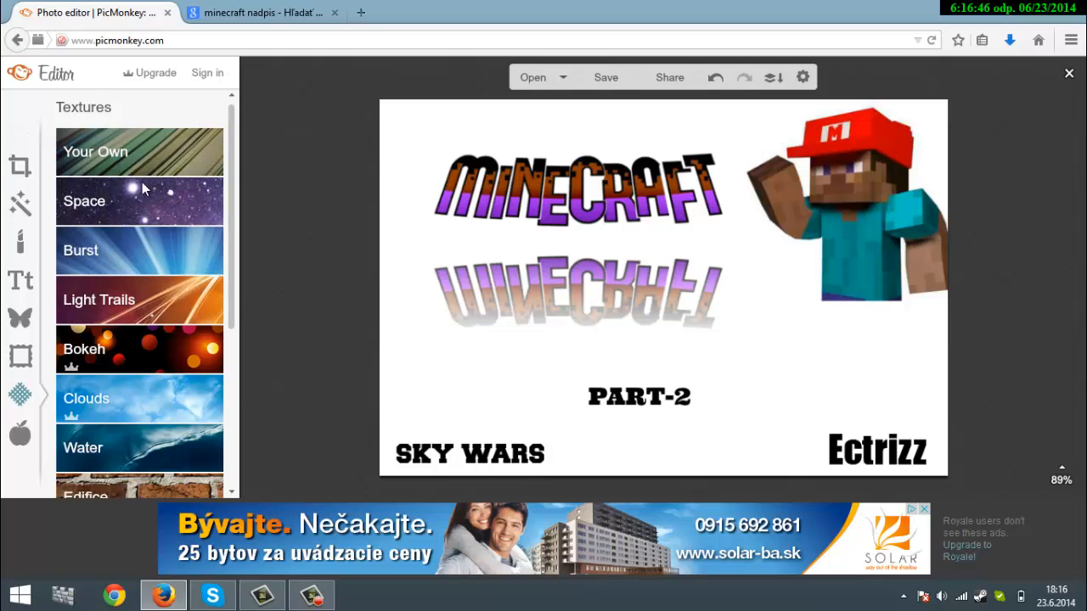
left_click(119, 152)
left_click(138, 188)
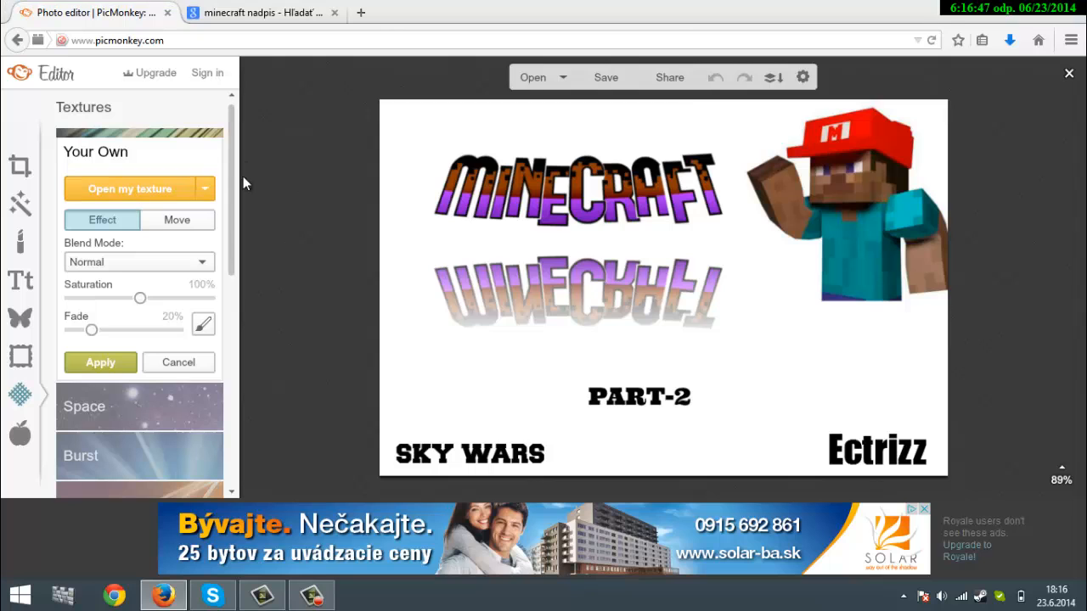
left_click_drag(281, 165, 279, 258)
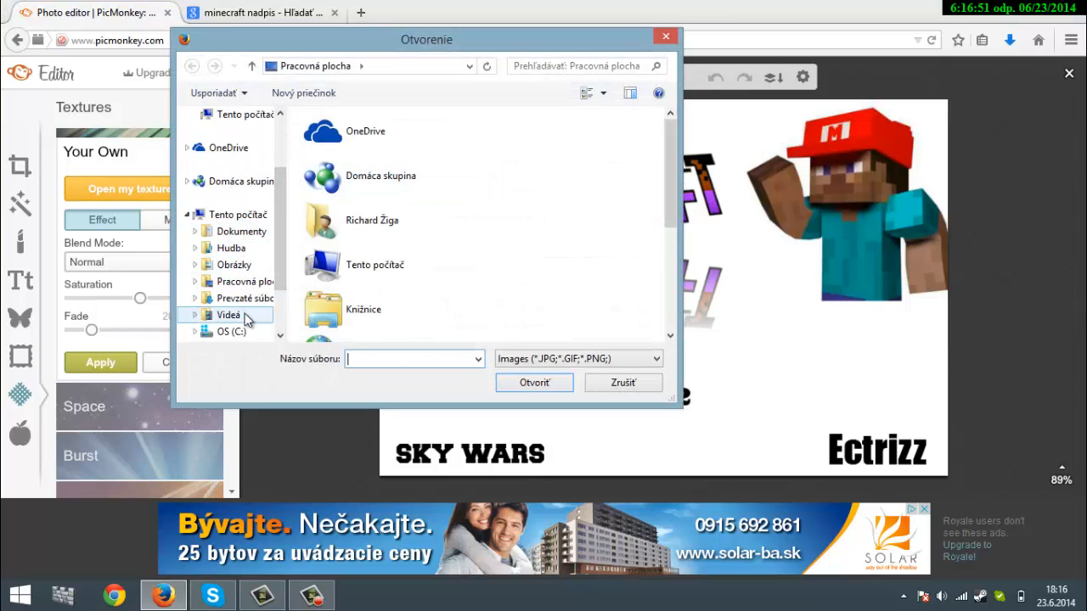
left_click(229, 315)
left_click(234, 264)
left_click(231, 248)
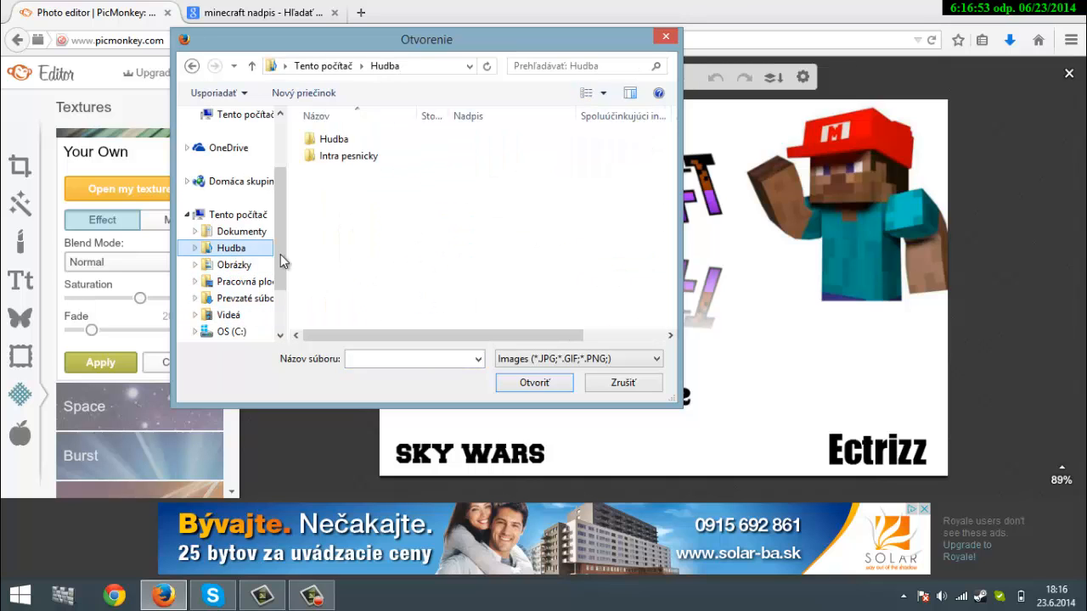
left_click(234, 265)
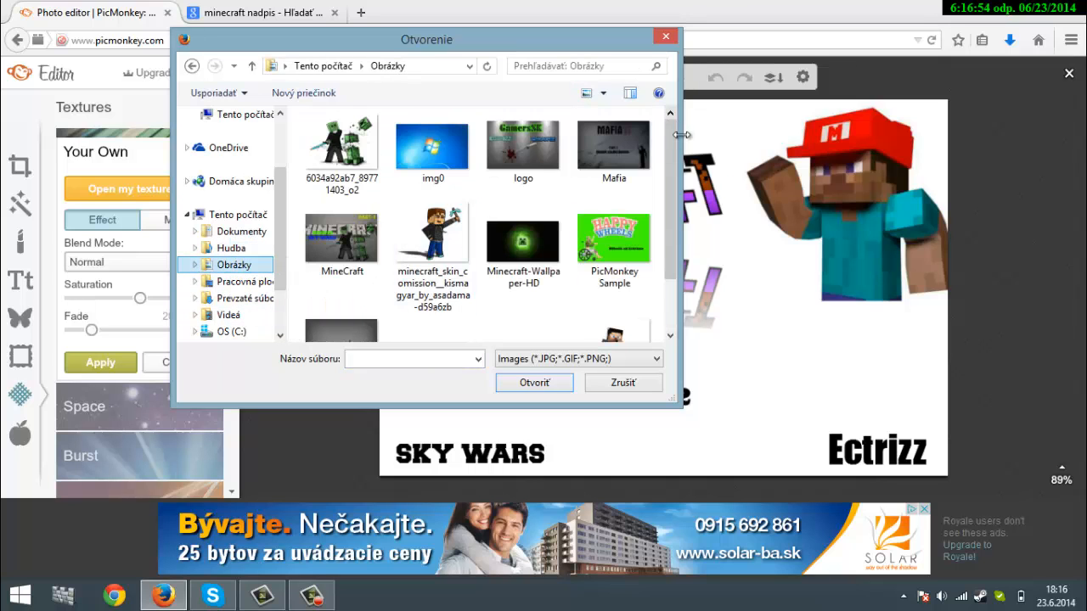
left_click_drag(671, 130, 659, 180)
left_click(523, 183)
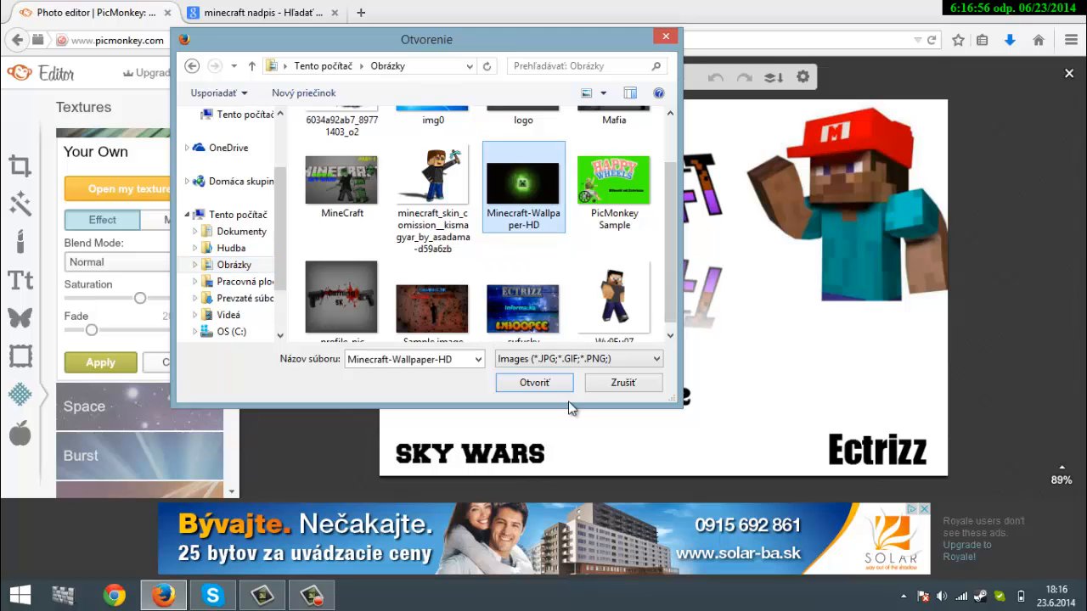
left_click(535, 389)
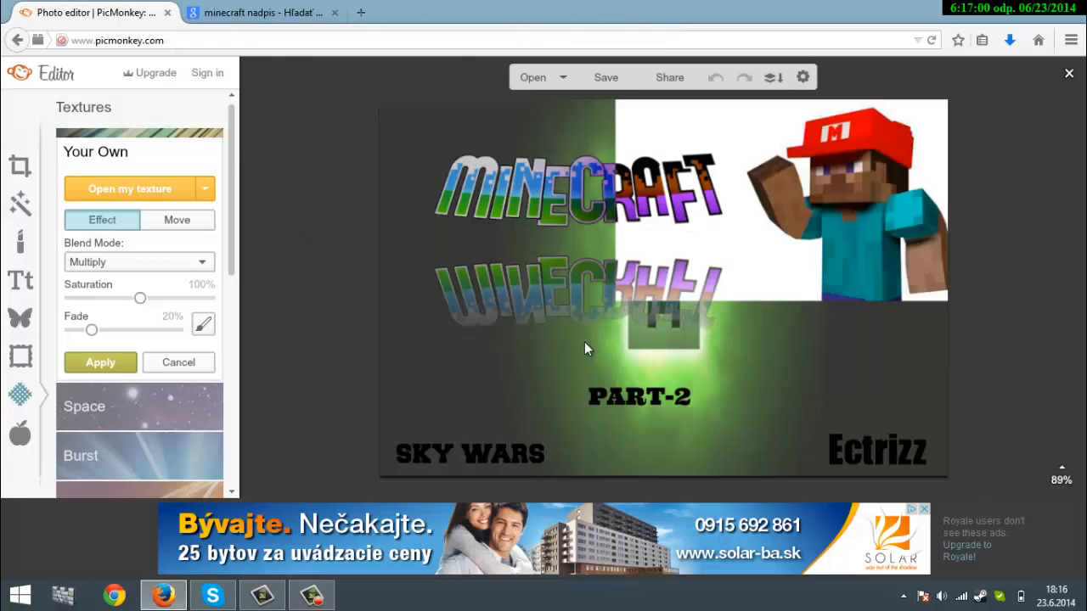
left_click(100, 362)
Set the blend mode of the character overlay to Darken and close its settings
left_click(762, 125)
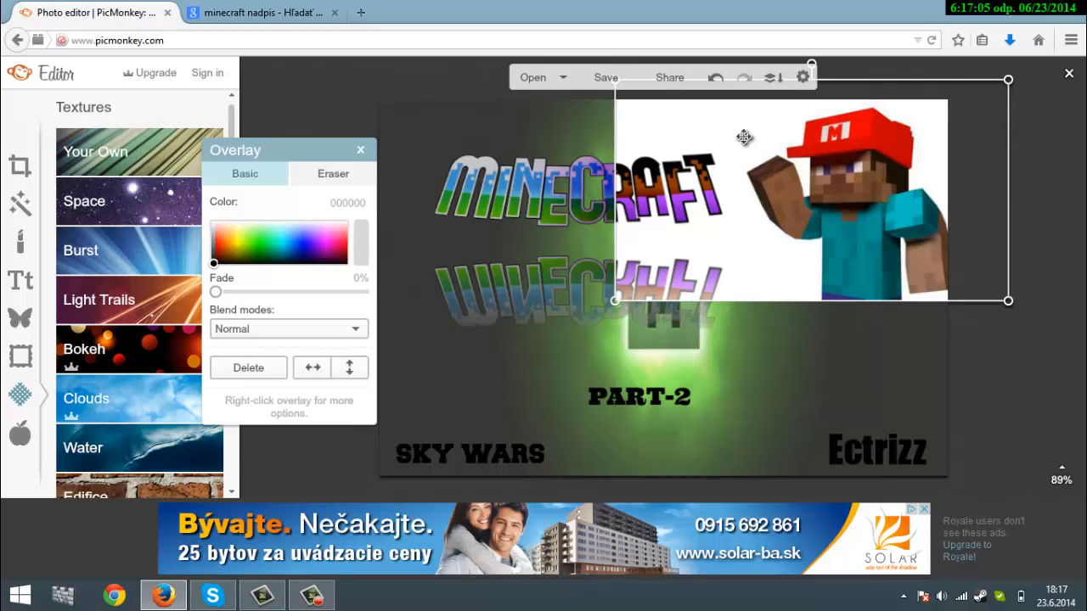
left_click(337, 329)
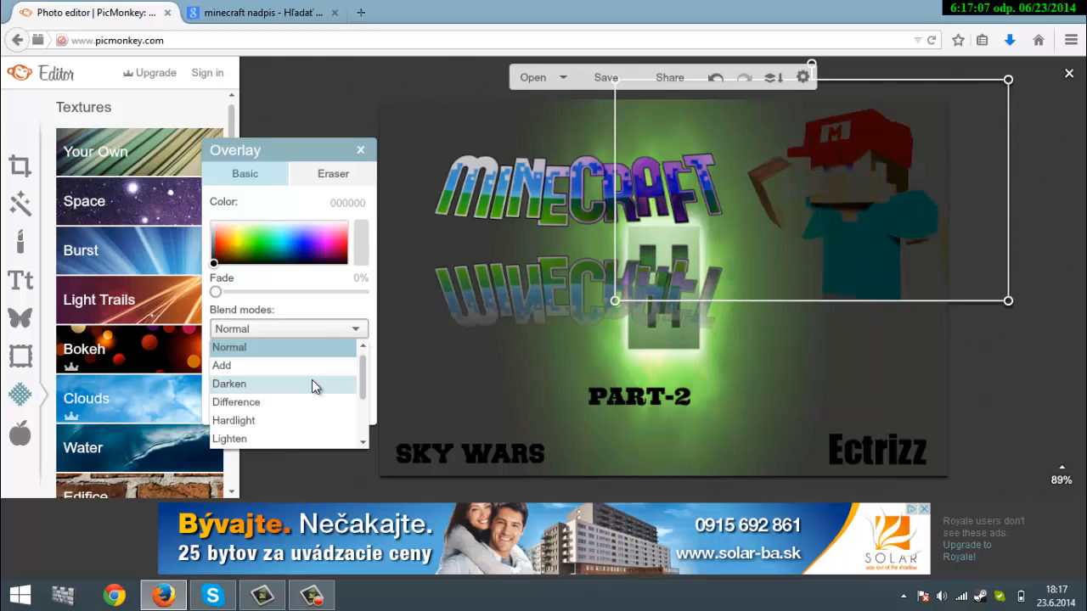
left_click(313, 383)
left_click(998, 349)
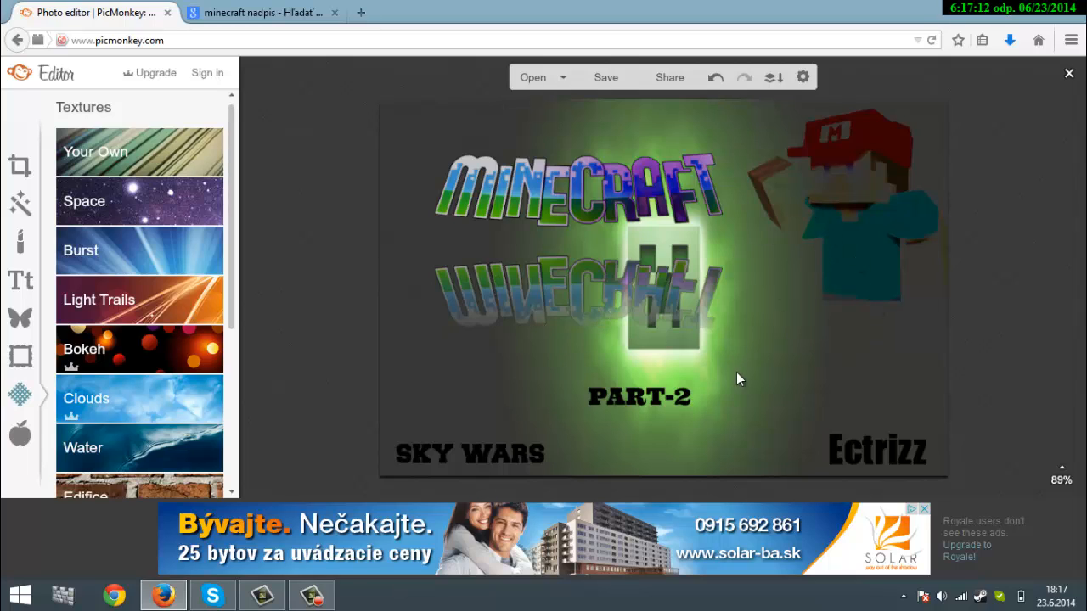
Apply the golden-burst Light Trails texture, the third one offered, with the Overlay blend mode
left_click(135, 300)
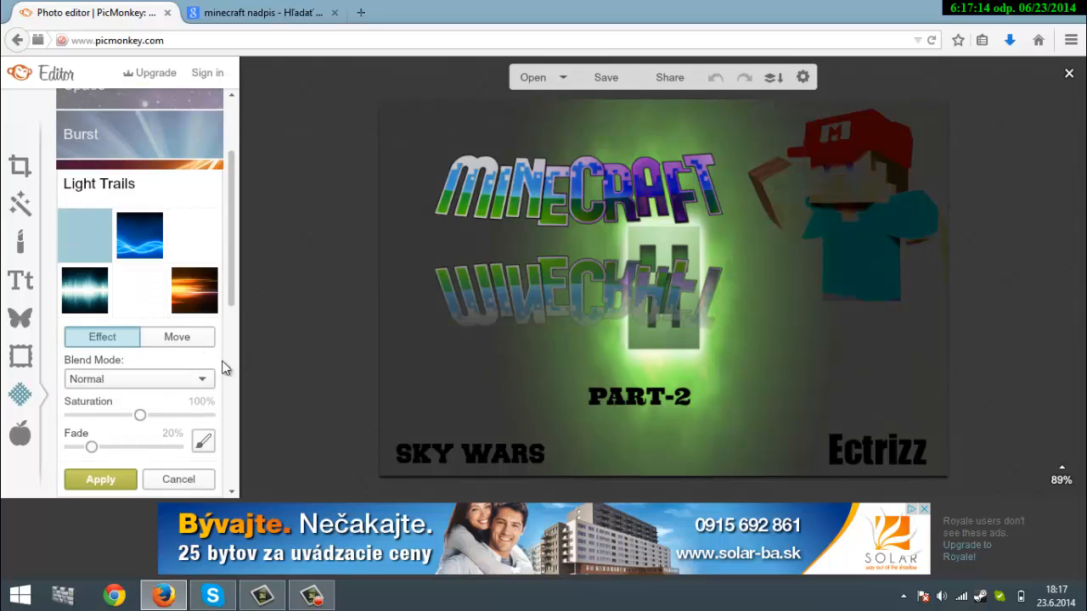
left_click(179, 255)
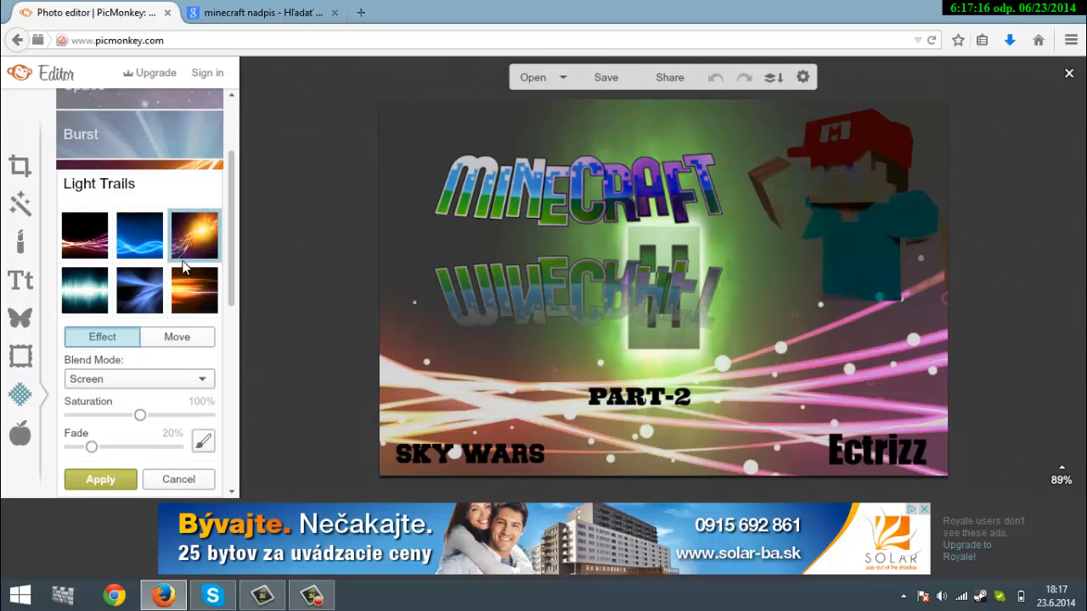
left_click(180, 291)
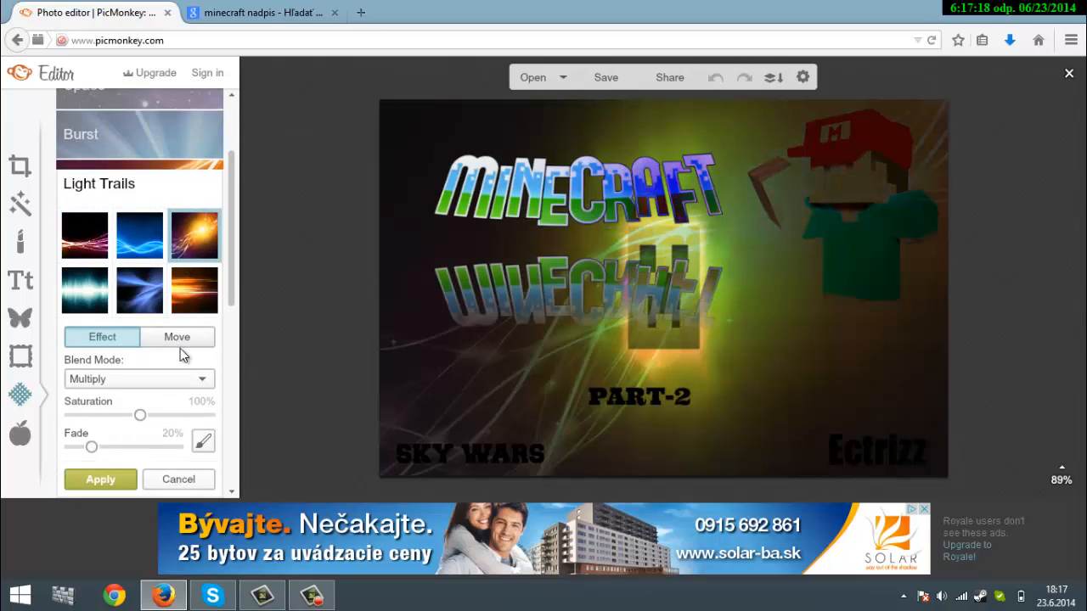
left_click(161, 379)
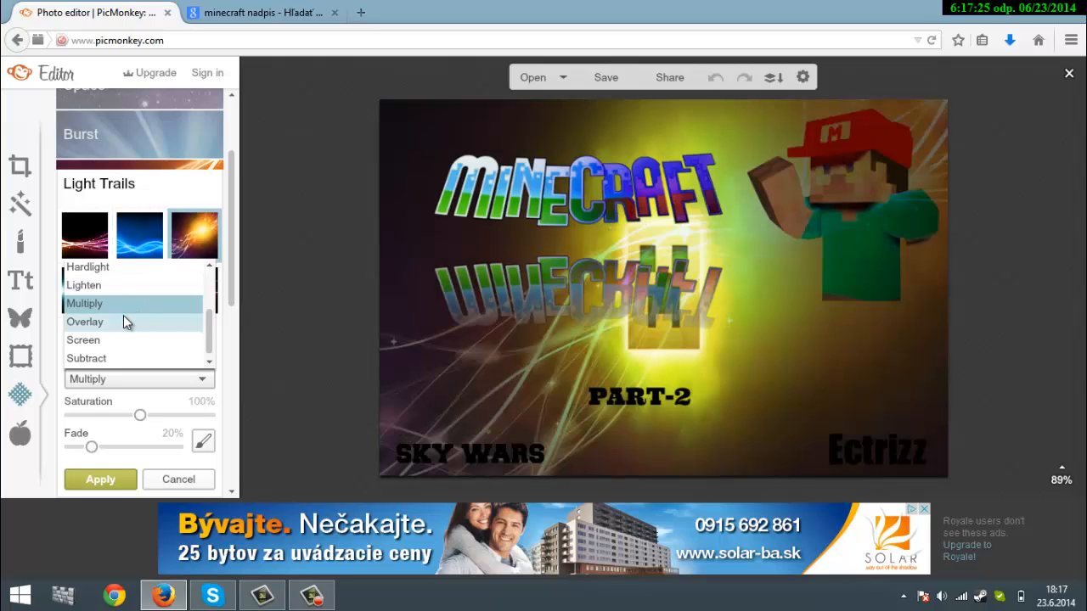
left_click(123, 321)
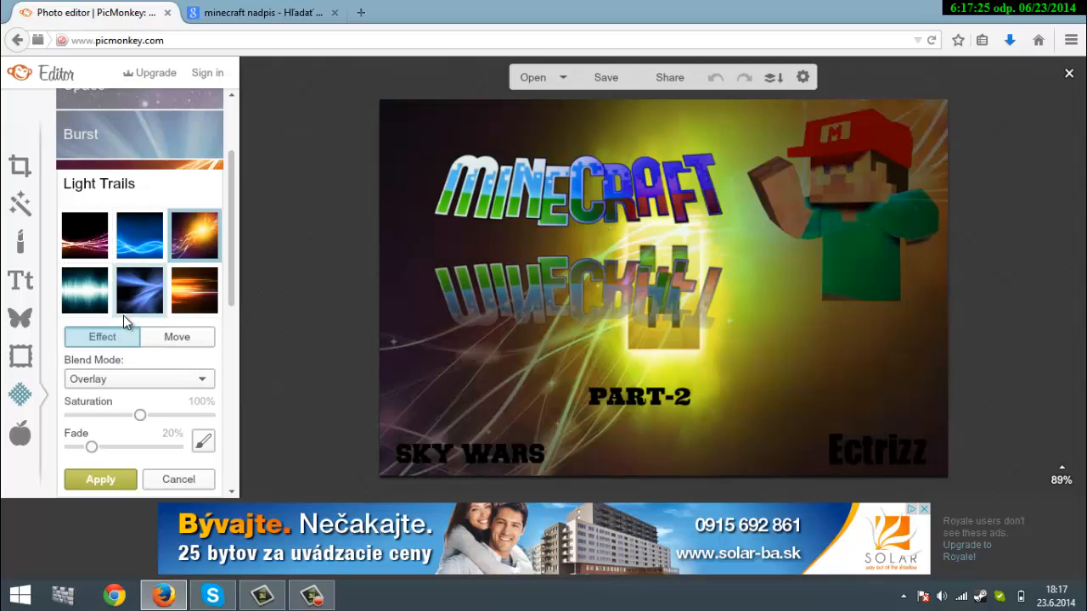
left_click(157, 383)
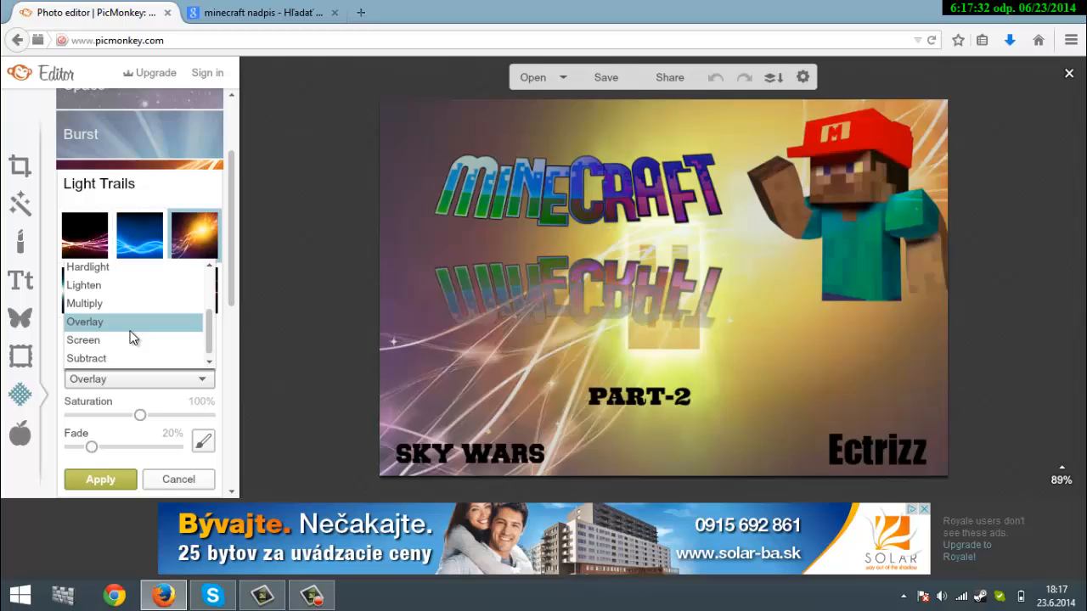
left_click(132, 323)
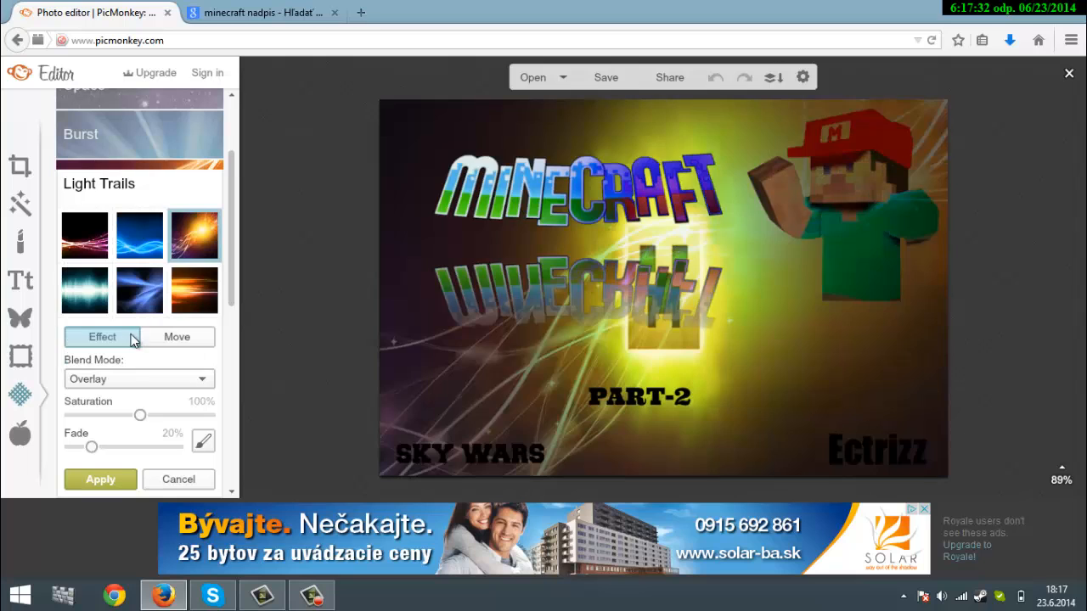
left_click(100, 488)
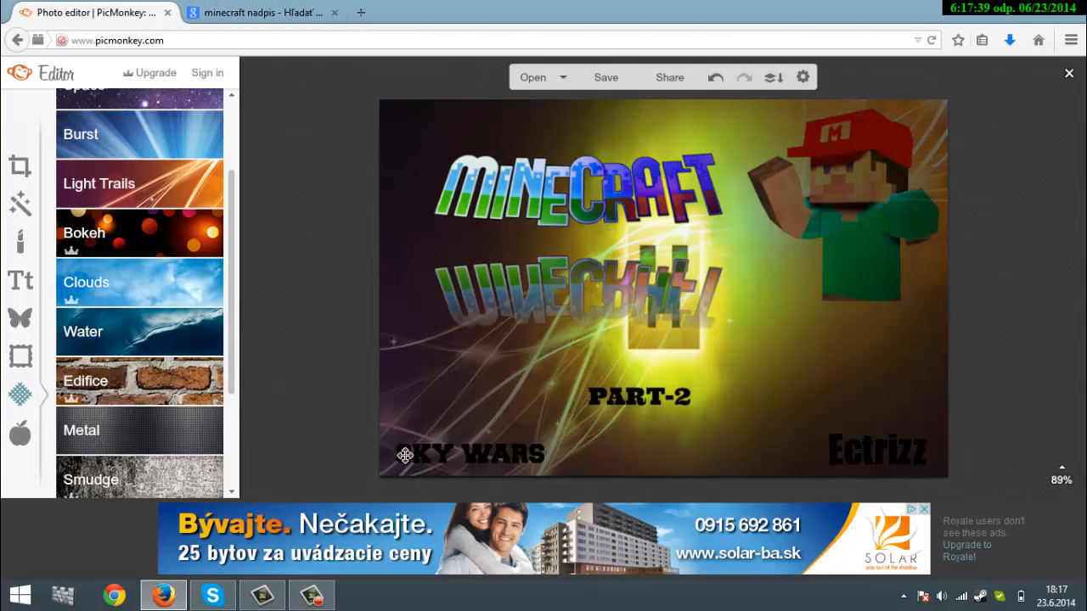
Recolour the "Ectrizz" text turquoise, the "PART-2" text blue and the "SKY WARS" text yellow
left_click(856, 465)
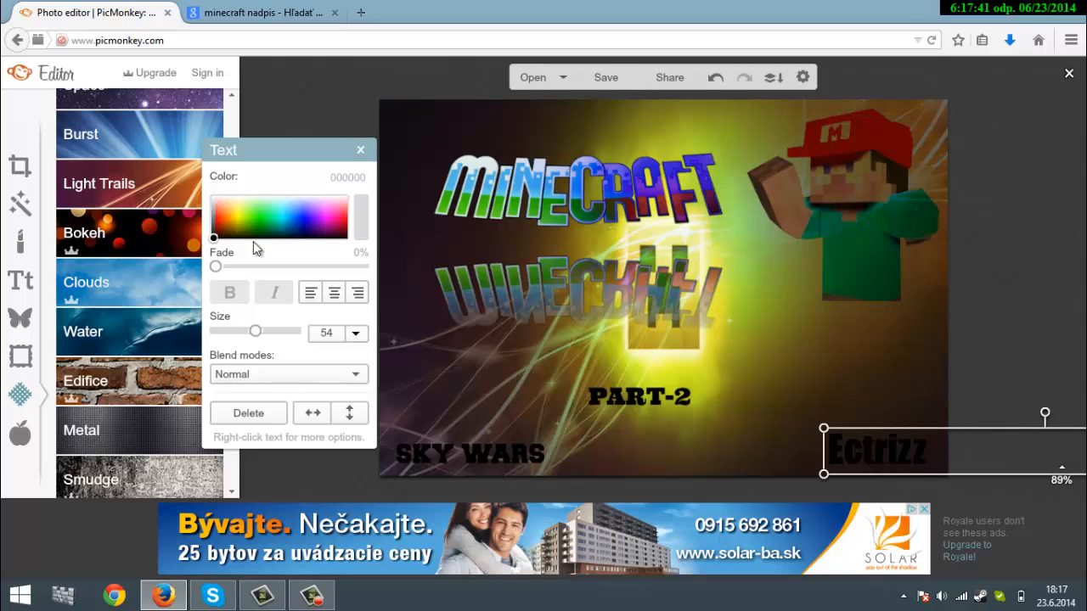
left_click(277, 208)
left_click(640, 404)
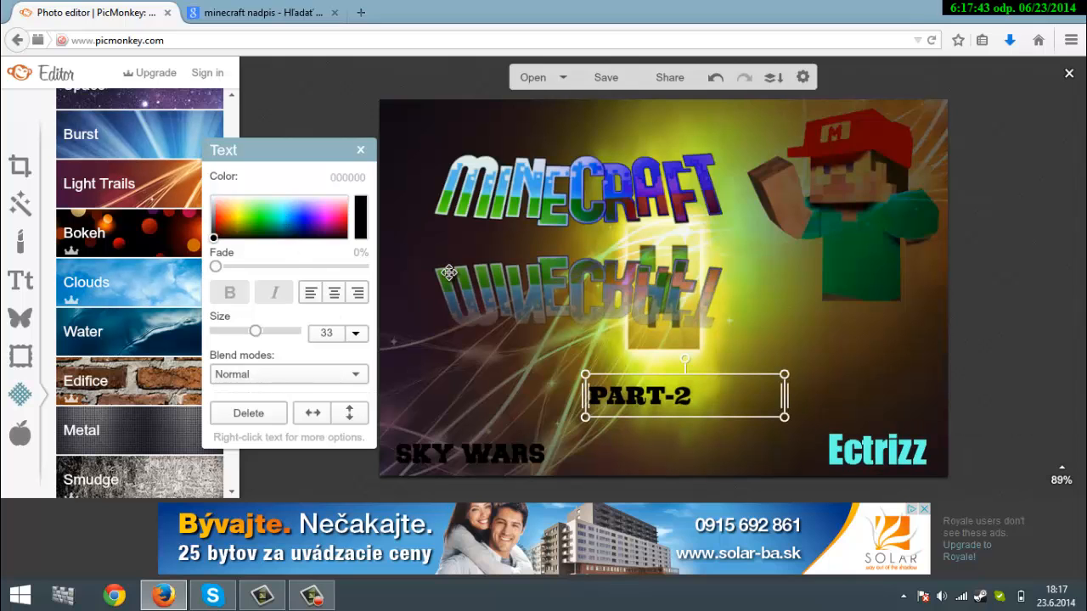
left_click(302, 217)
left_click(456, 456)
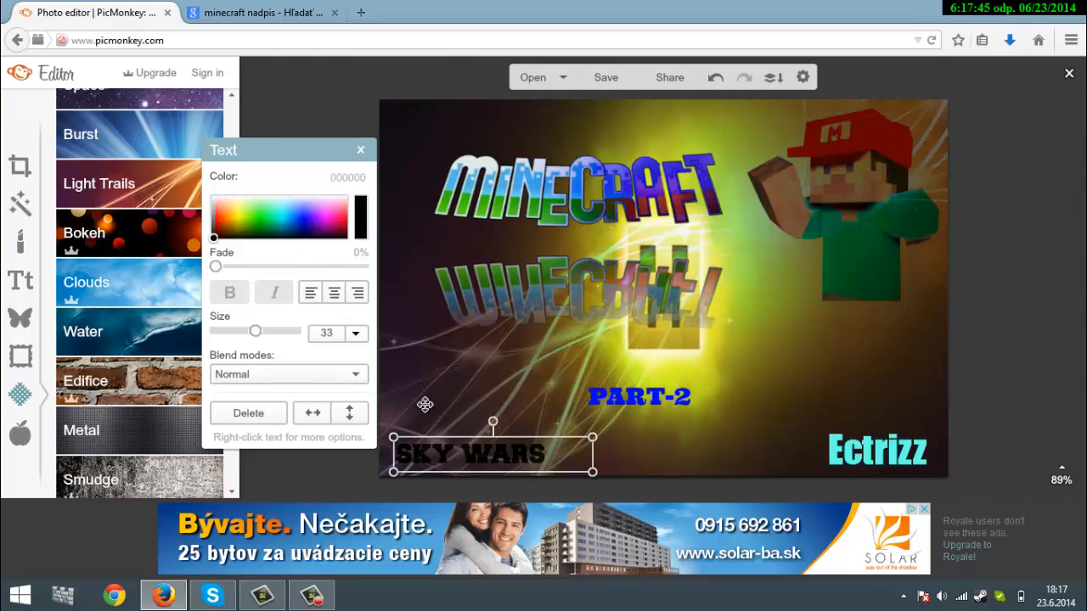
left_click(240, 218)
left_click(695, 471)
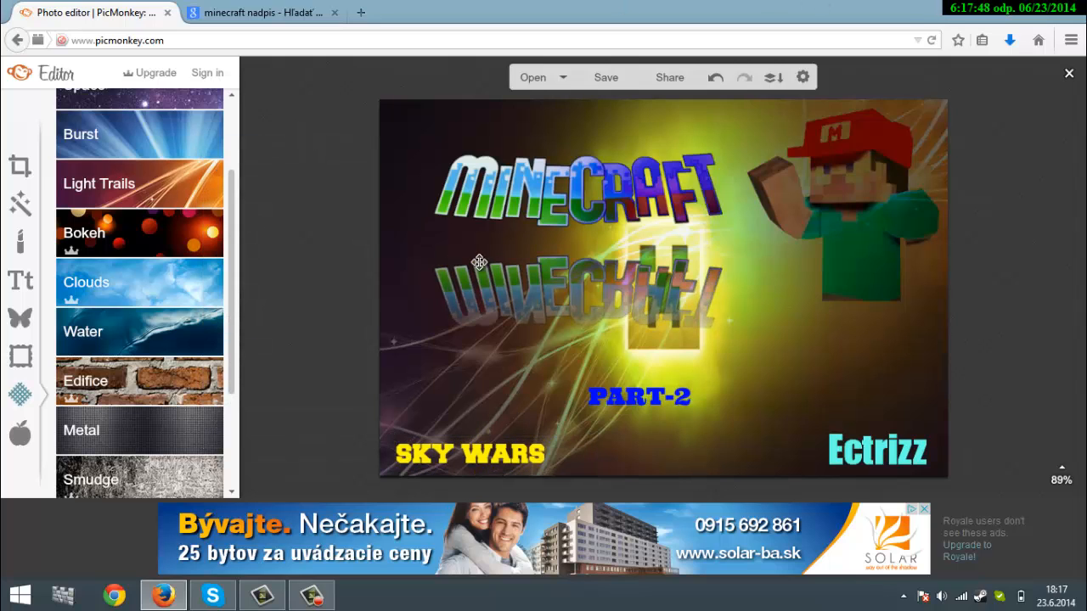
Start saving the finished image and replace its default file name with the person's first name
left_click(605, 79)
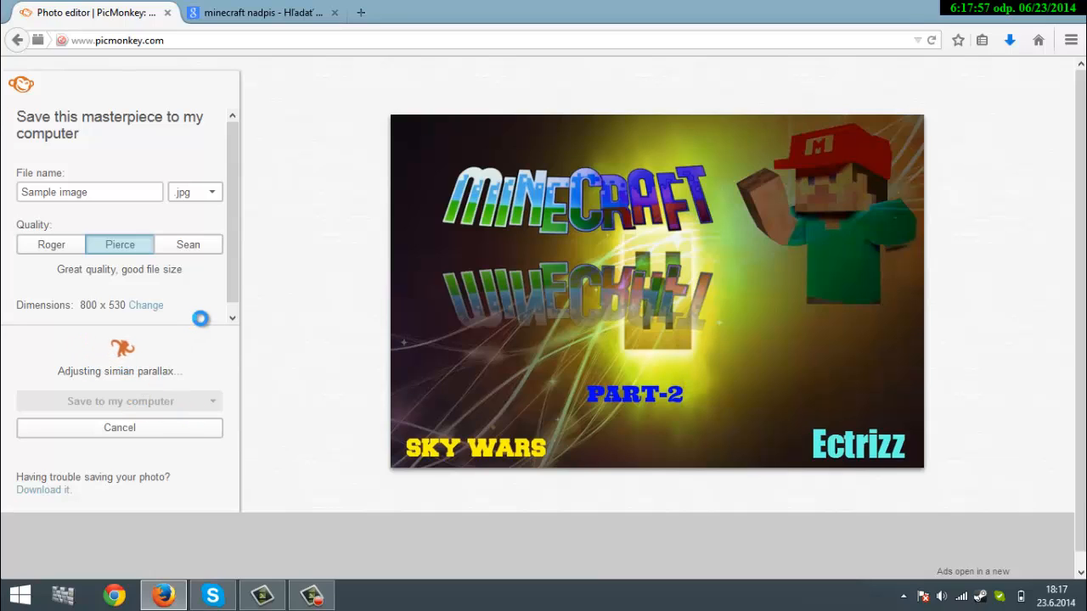
mouse_move(232, 146)
left_mouse_down()
mouse_move(228, 192)
mouse_move(230, 144)
left_mouse_up()
left_click(124, 194)
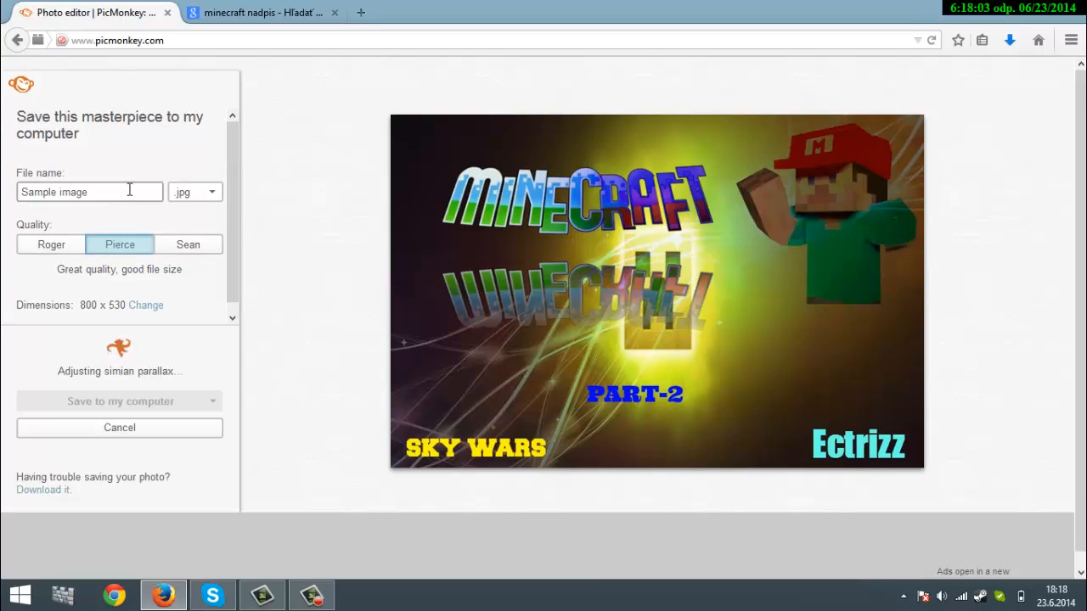
left_click(130, 190)
key("BackSpace")
key("BackSpace")
key("BackSpace")
key("BackSpace")
key("BackSpace")
key("BackSpace")
key("BackSpace")
key("BackSpace")
key("BackSpace")
key("BackSpace")
key("BackSpace")
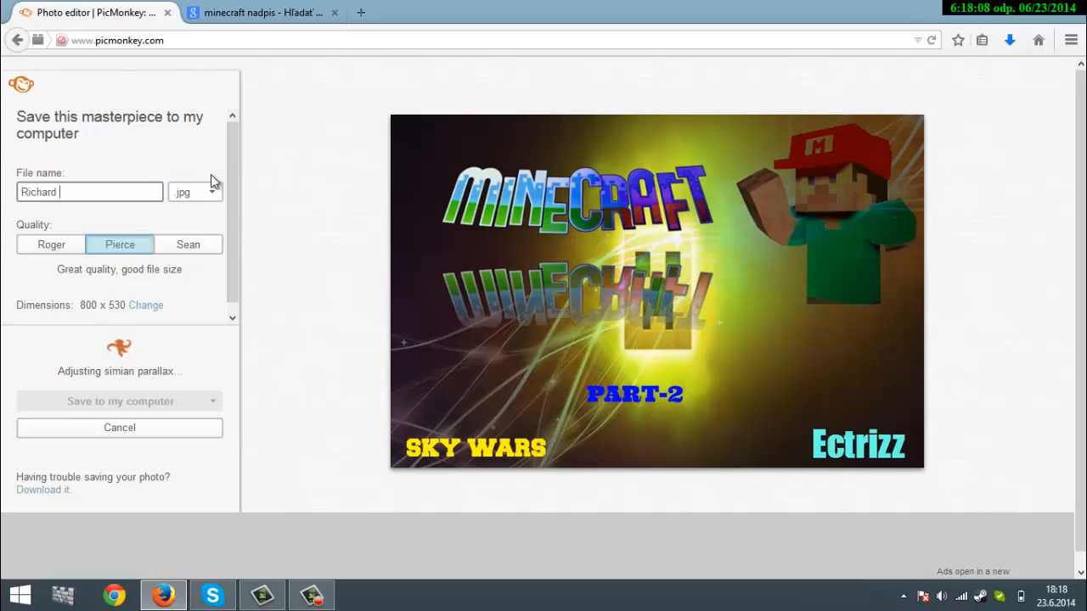
Save the image to the computer as a .jpg file in the Obrázky folder
left_click(133, 400)
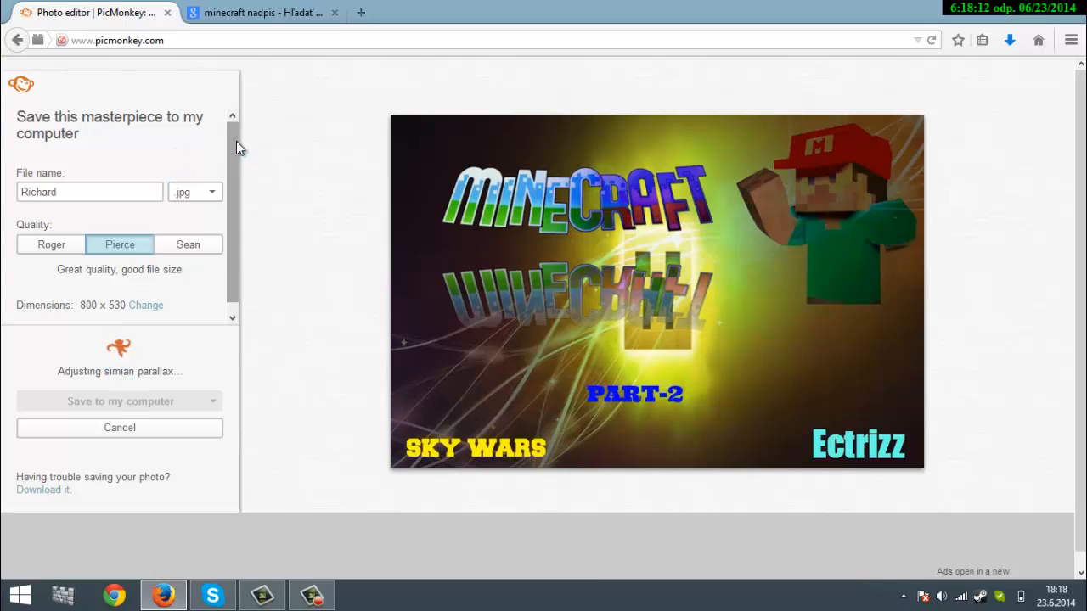
mouse_move(236, 141)
left_mouse_down()
mouse_move(230, 184)
mouse_move(237, 143)
left_mouse_up()
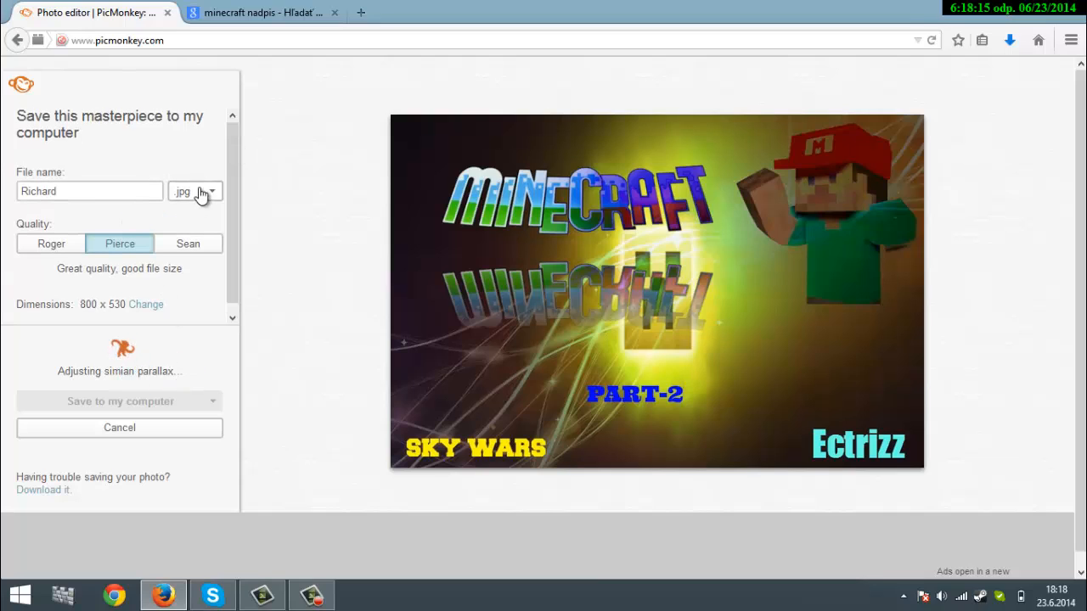
left_click_drag(233, 162, 236, 192)
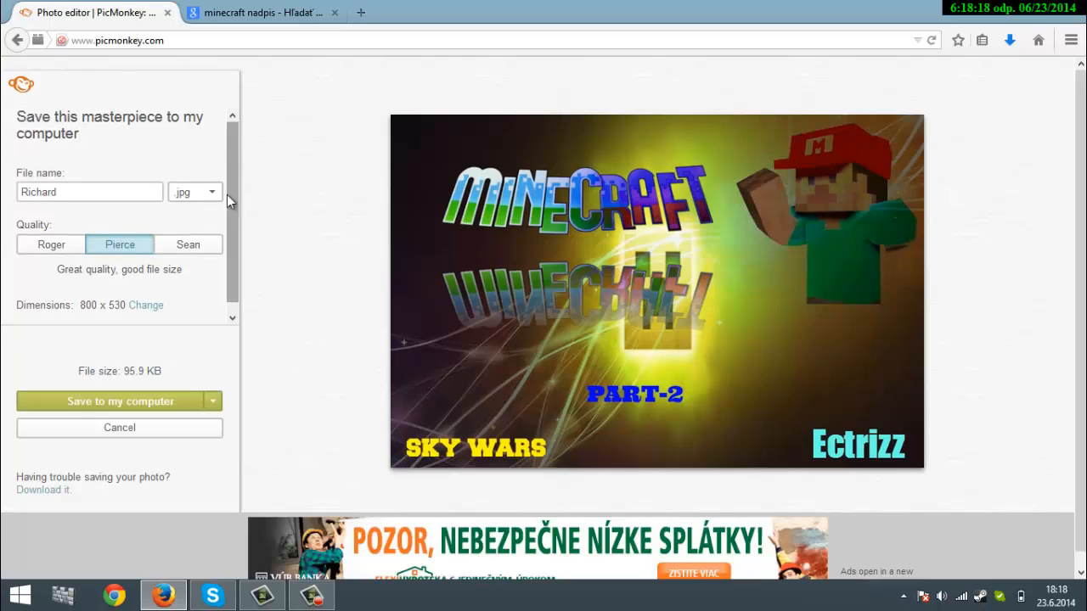
left_click(73, 399)
left_click(46, 128)
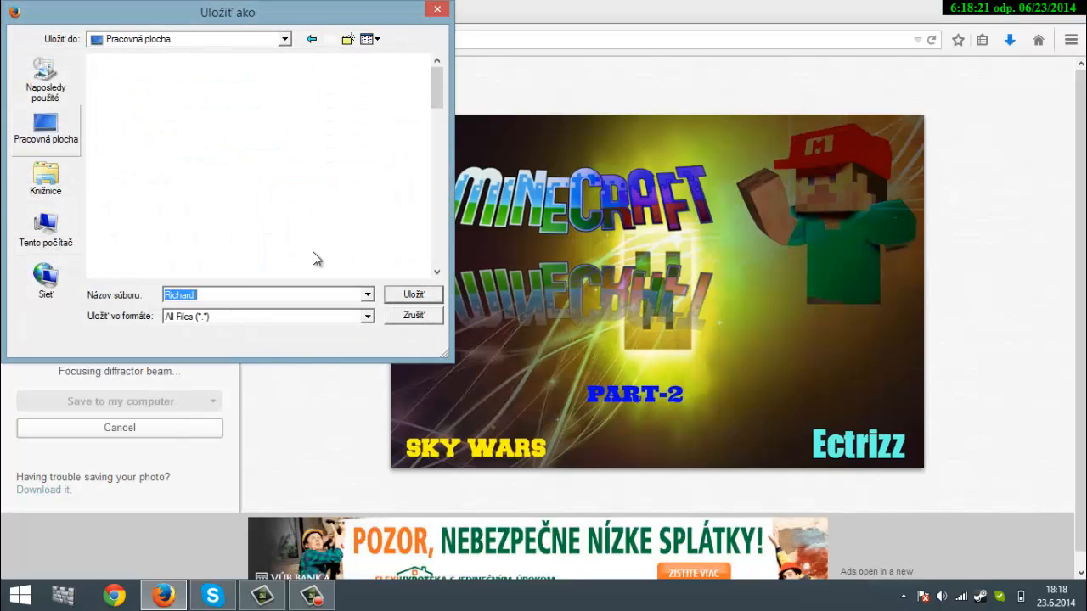
left_click(46, 180)
double_click(140, 123)
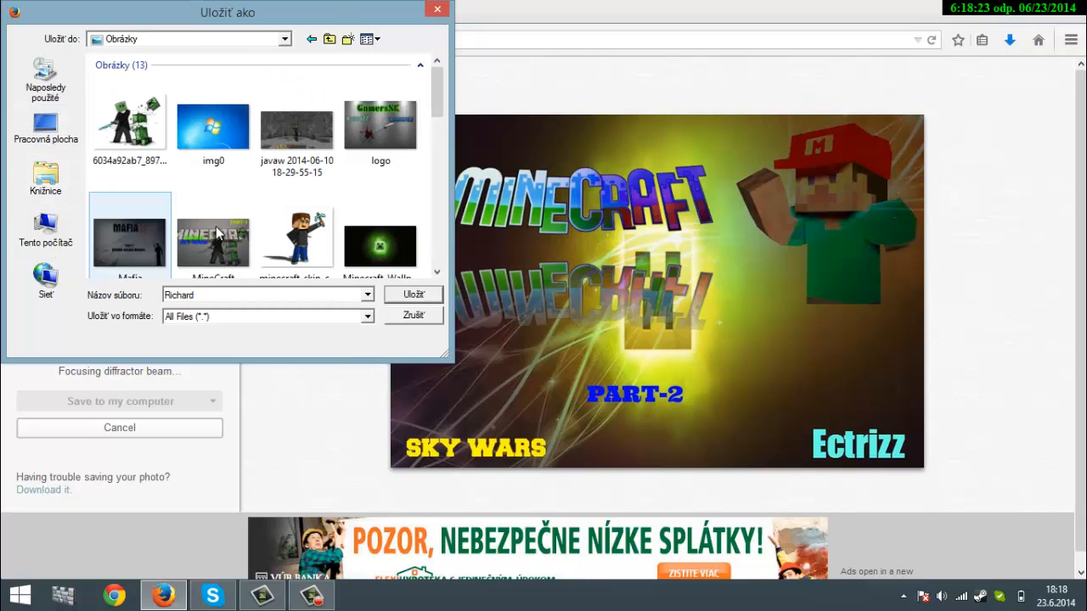
left_click(407, 298)
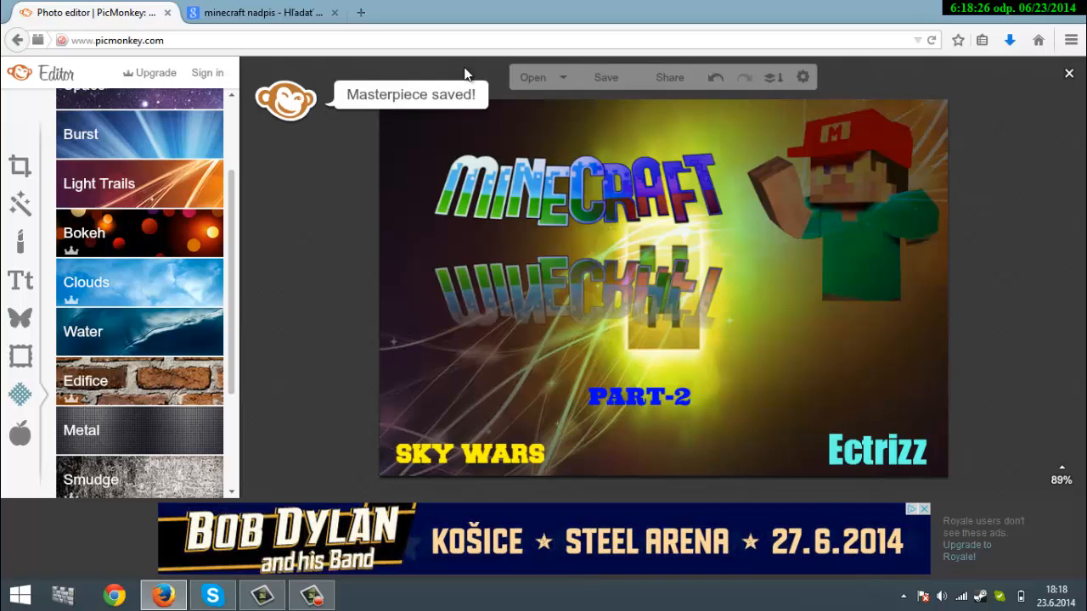
Minimise the browser and move the two Minecraft image files beside the SVP 10 MW3 Intro archive on the desktop
left_click(1029, 9)
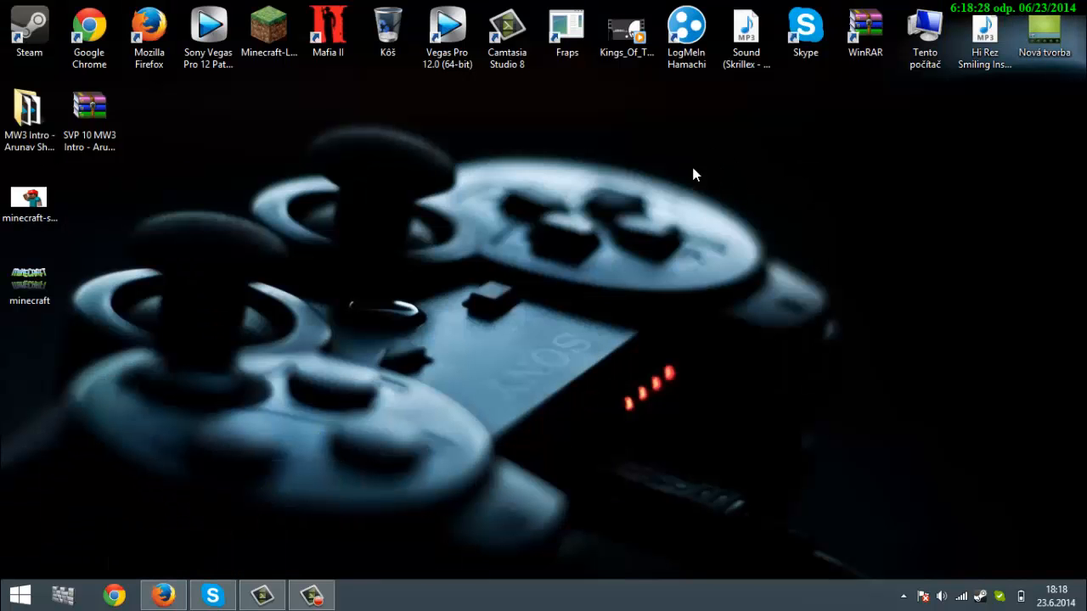
left_click_drag(29, 199, 174, 106)
left_click_drag(28, 280, 247, 149)
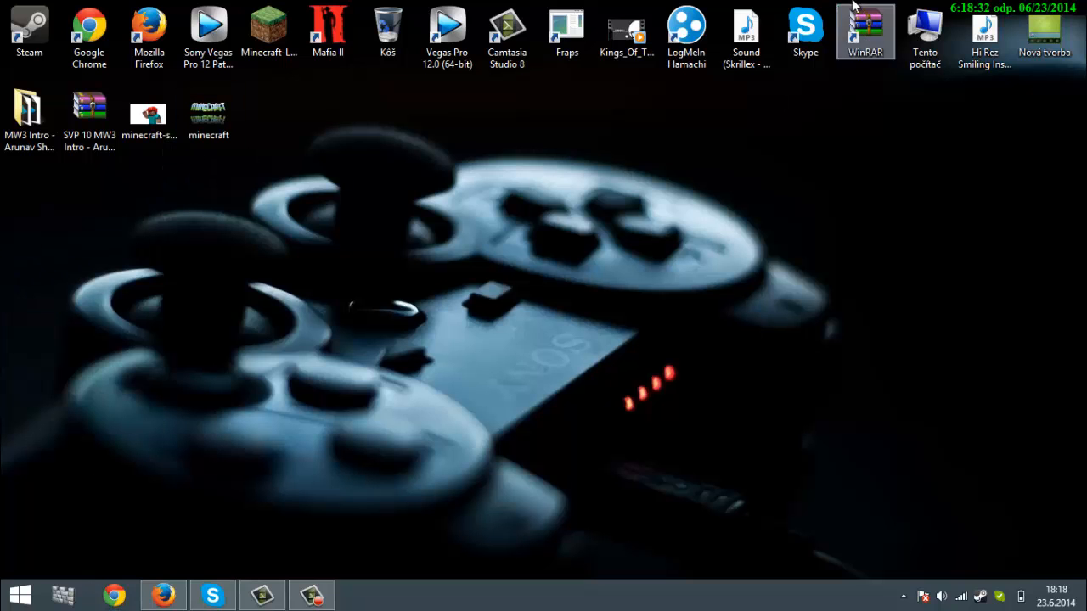
Open the newly saved image from the Obrázky folder to check it, then close the viewer and the folder window
double_click(918, 53)
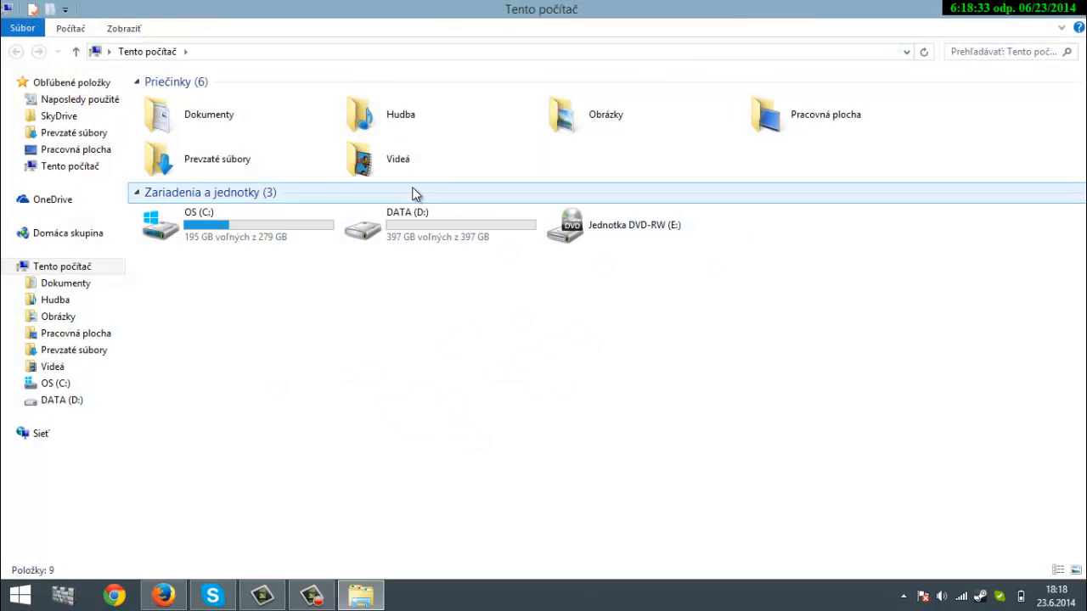
double_click(606, 126)
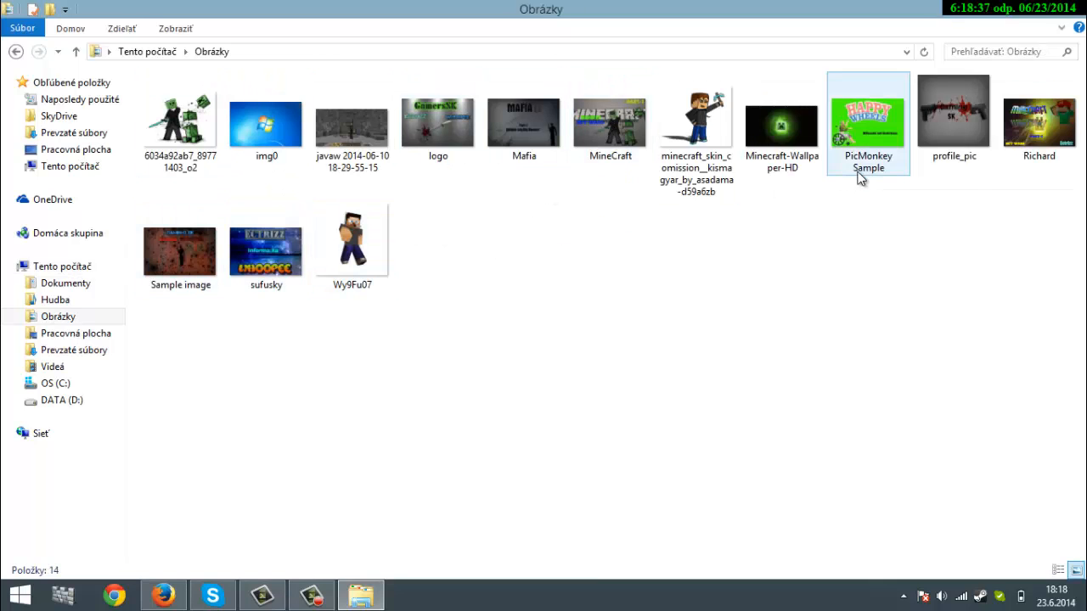
double_click(1038, 123)
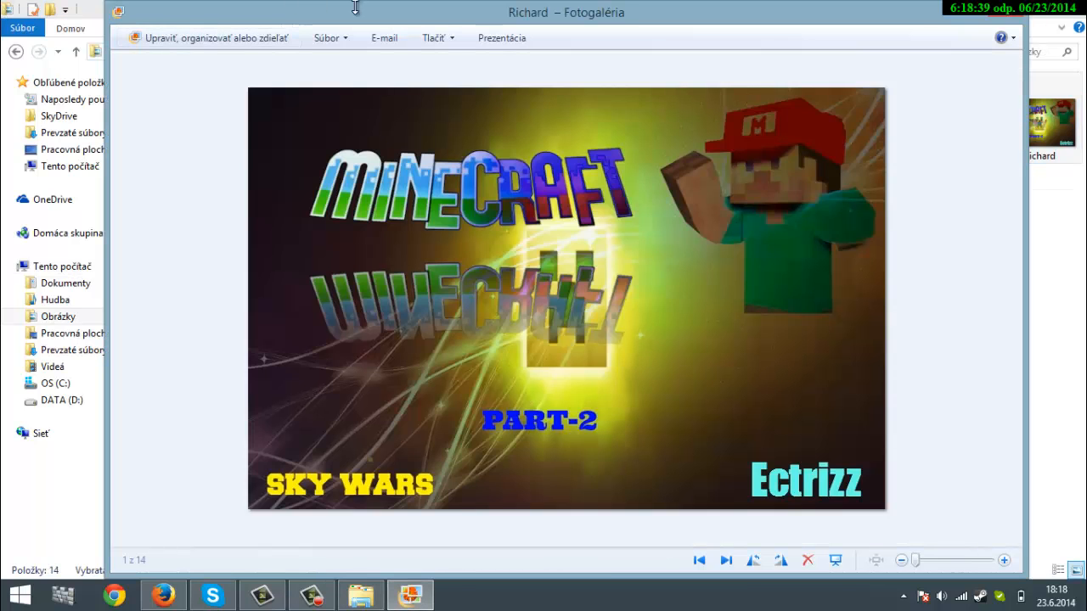
mouse_move(437, 18)
left_mouse_down()
mouse_move(475, 39)
mouse_move(498, 31)
mouse_move(454, 47)
mouse_move(441, 39)
left_mouse_up()
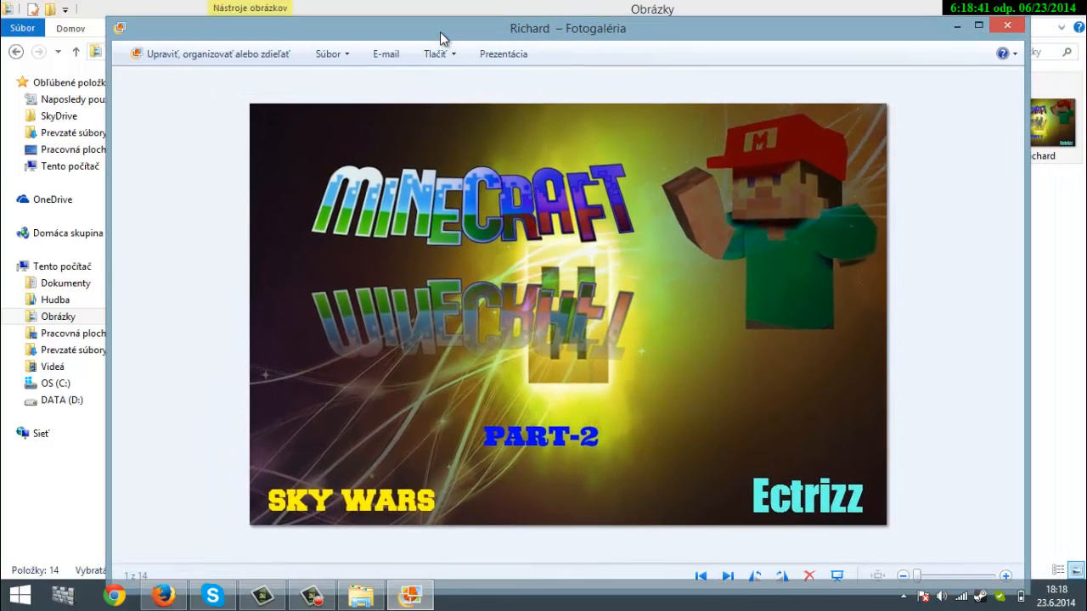
left_click(1007, 25)
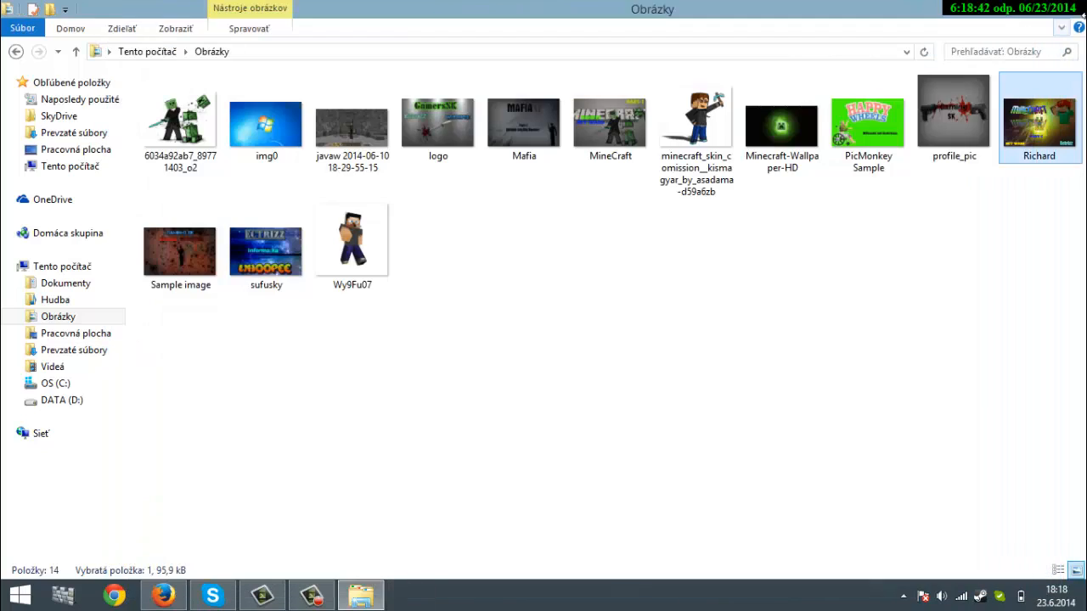
left_click(1042, 15)
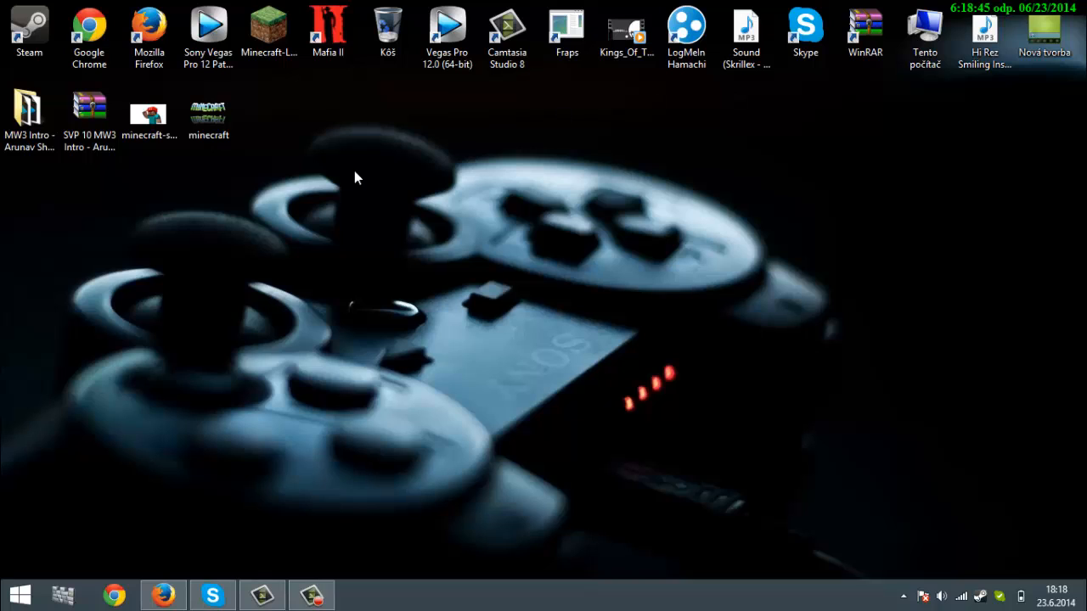